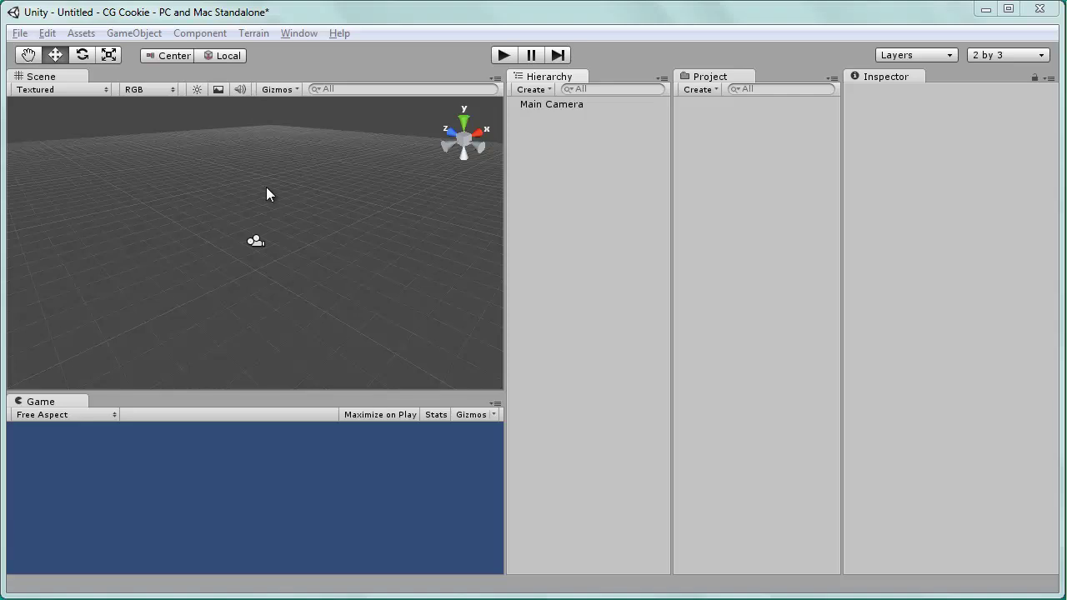
Create a cube in the empty scene from the GameObject menu.
left_click(134, 33)
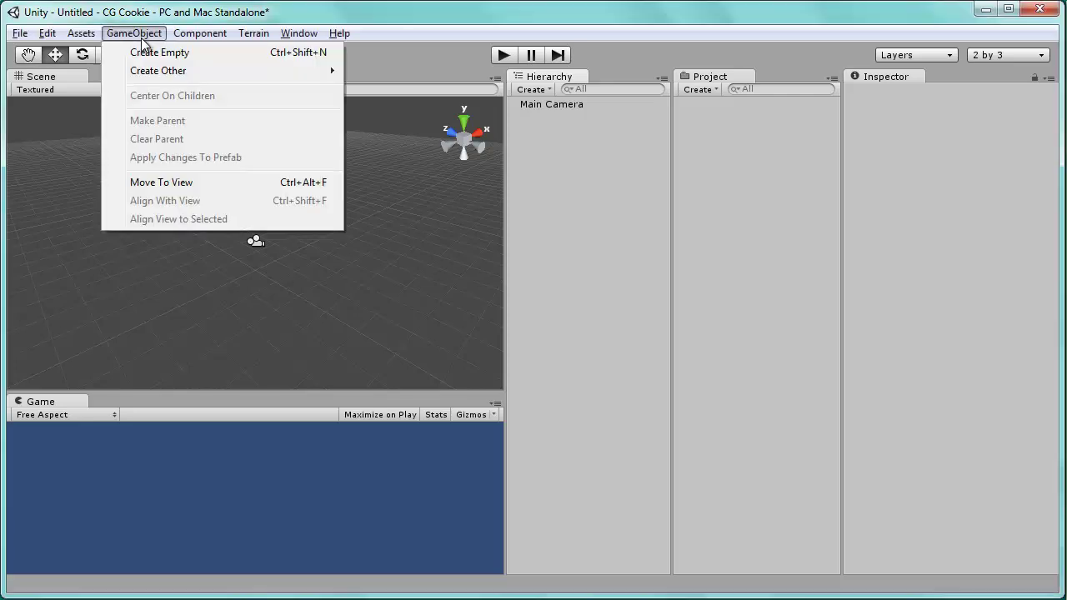
mouse_move(200, 74)
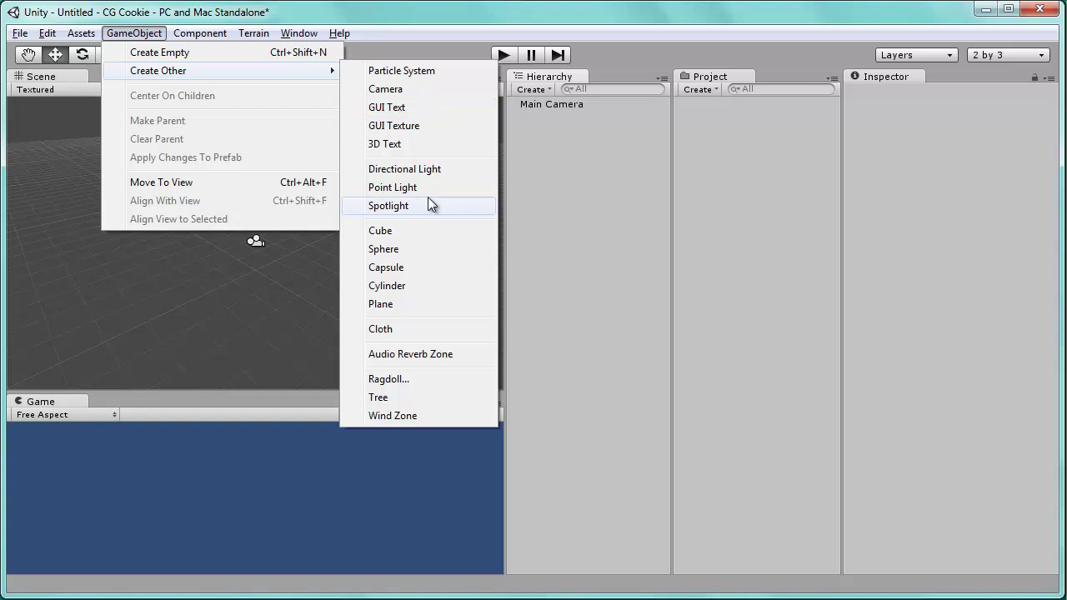
left_click(407, 231)
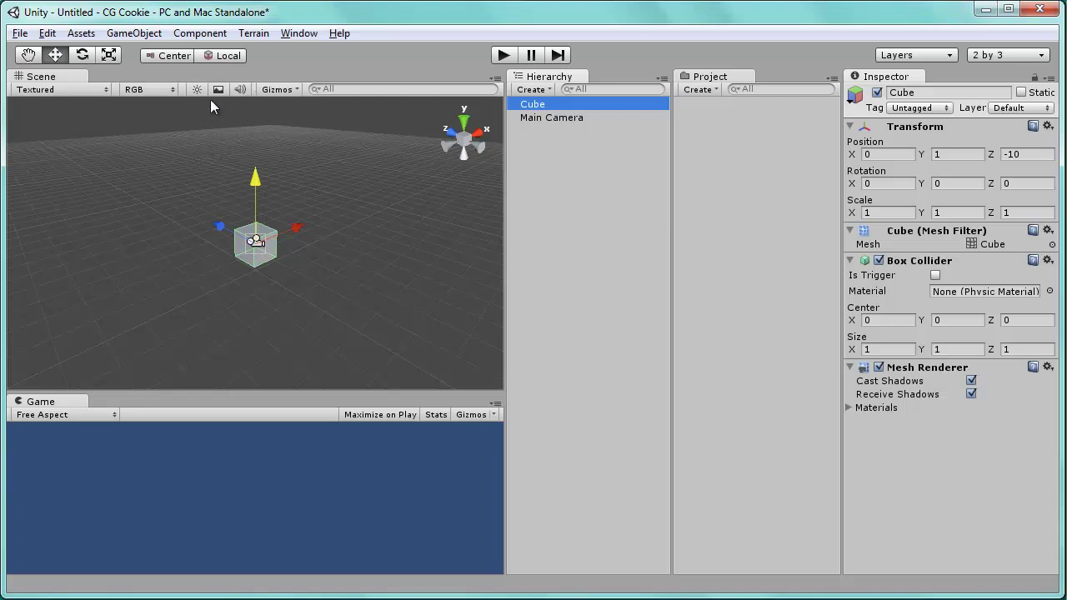
Add an Animation component to the cube from Component > Miscellaneous.
left_click(214, 37)
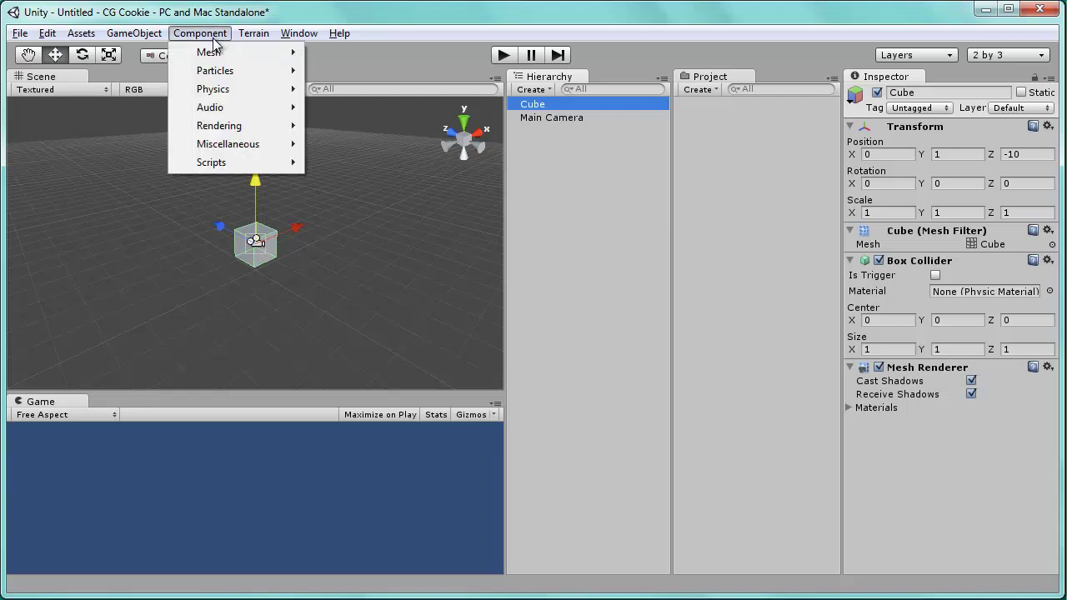
mouse_move(251, 146)
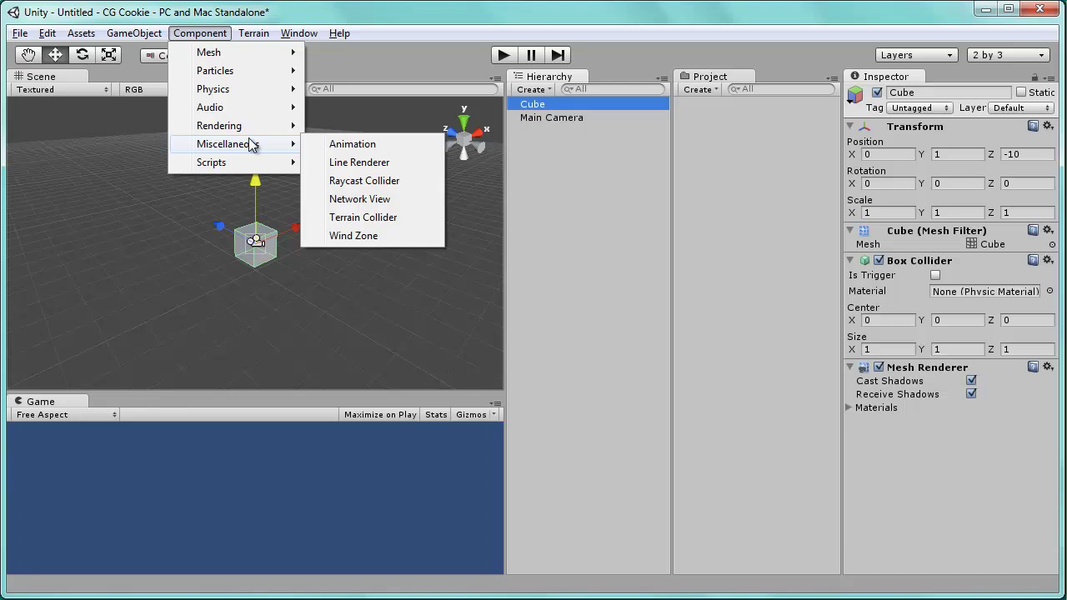
left_click(382, 145)
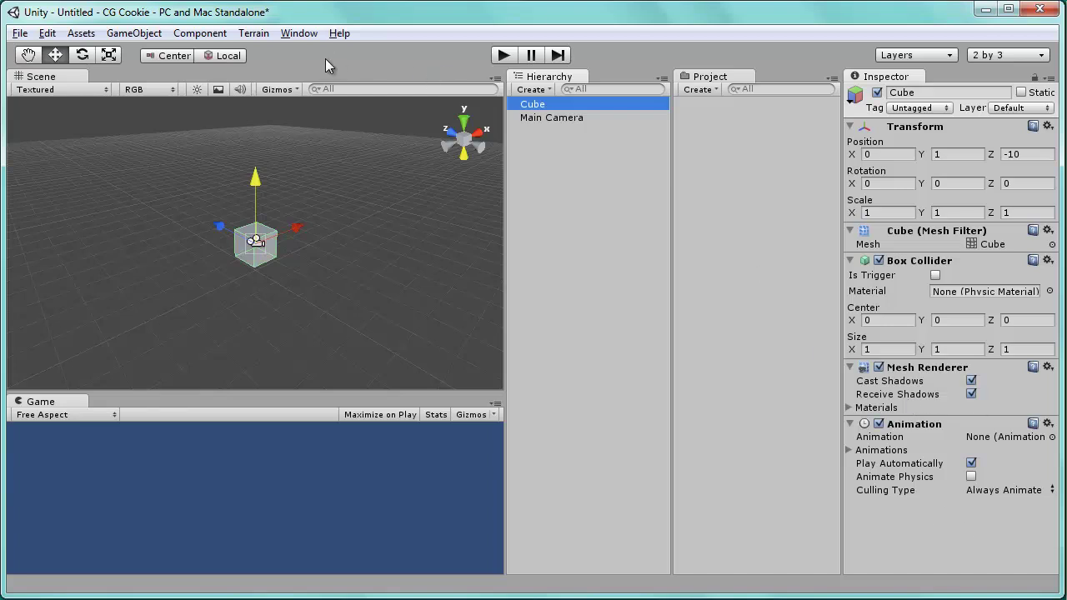
Open the Cube's Animation window, resize it, and place it over the lower screen.
left_click(287, 35)
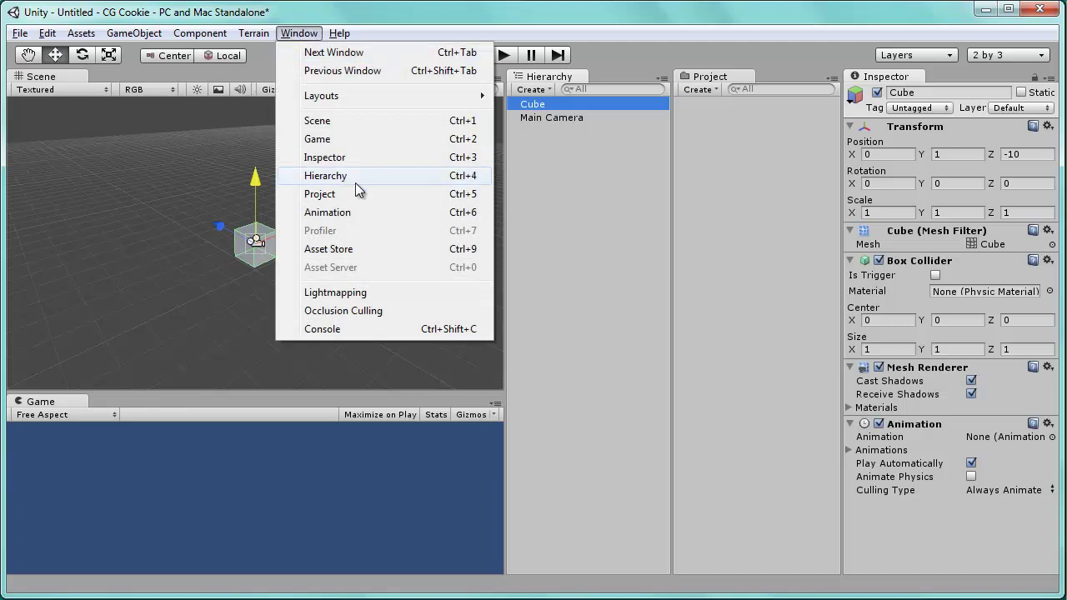
left_click(360, 214)
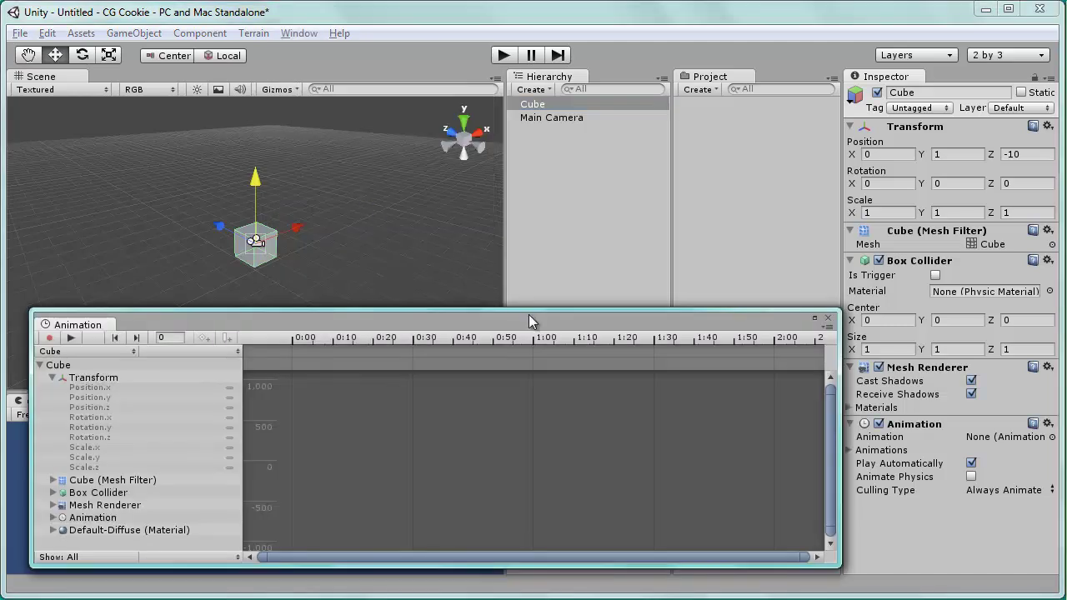
left_click_drag(490, 319, 530, 195)
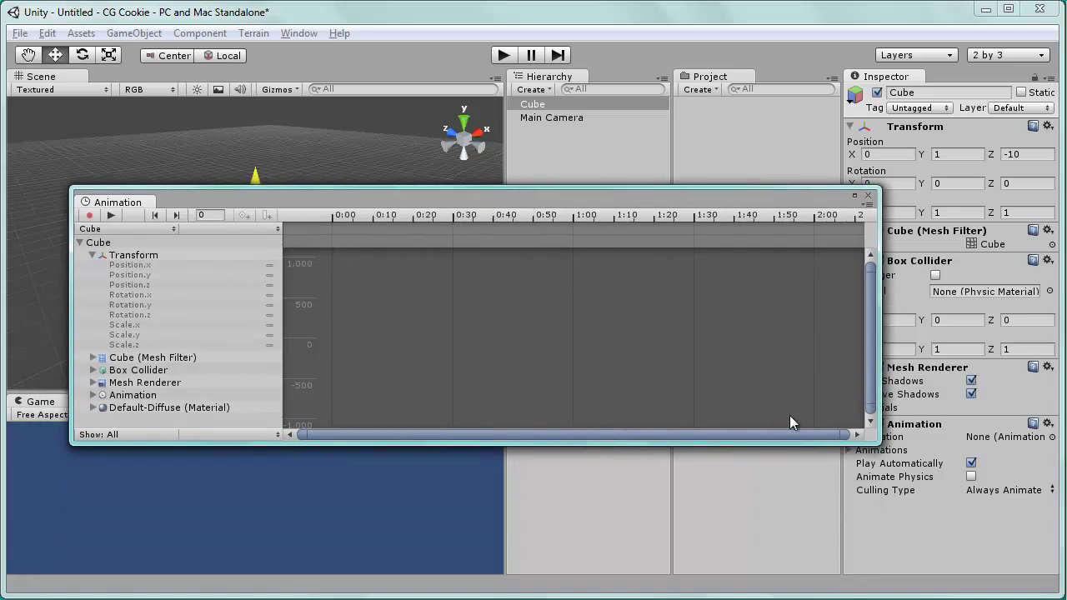
left_click_drag(876, 434, 818, 490)
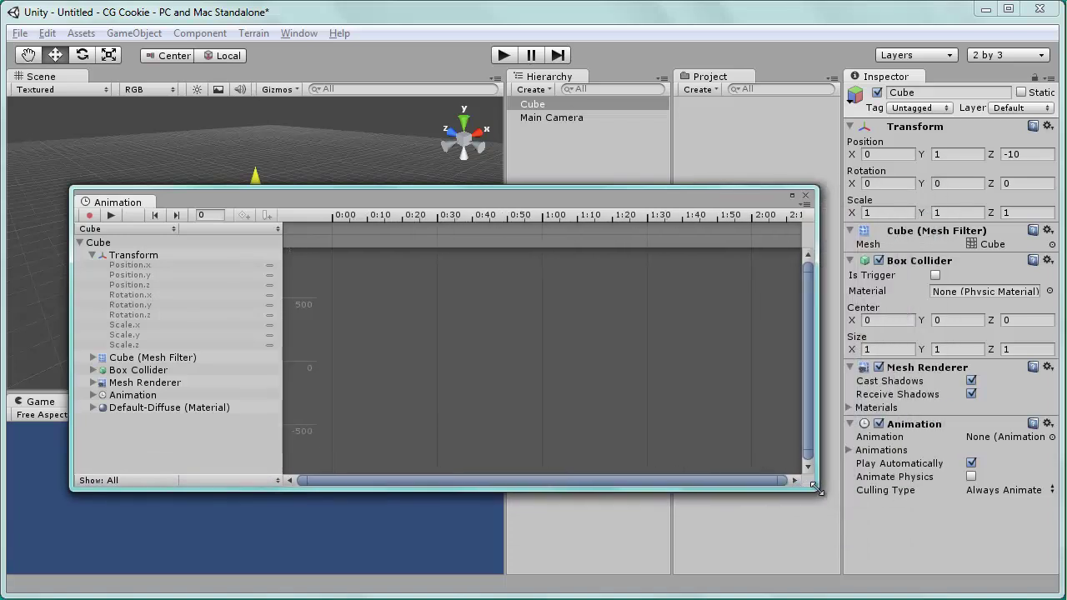
left_click_drag(426, 203, 461, 187)
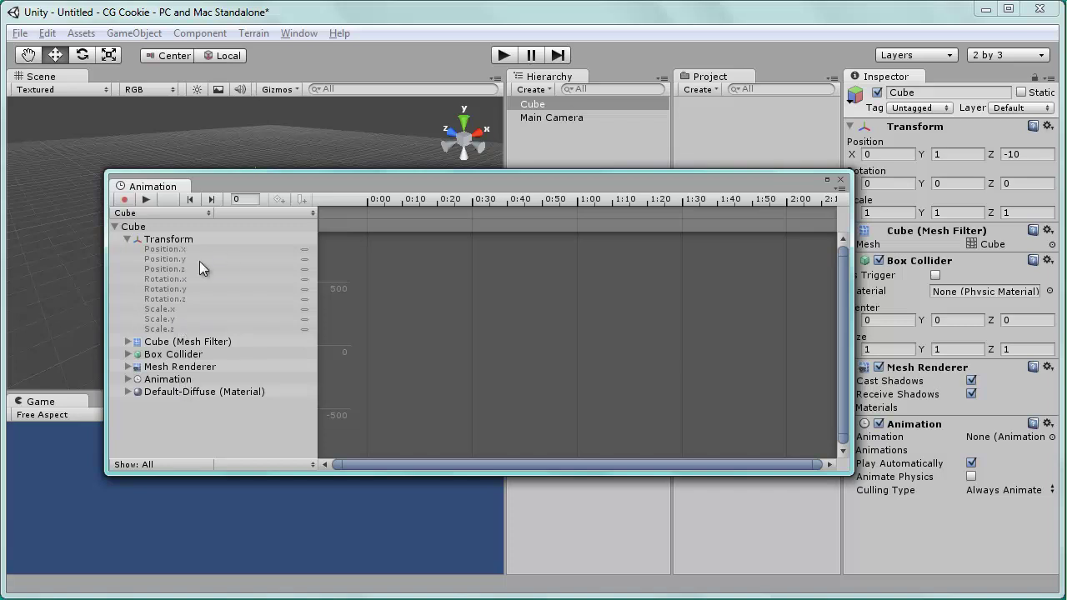
left_click_drag(306, 181, 300, 219)
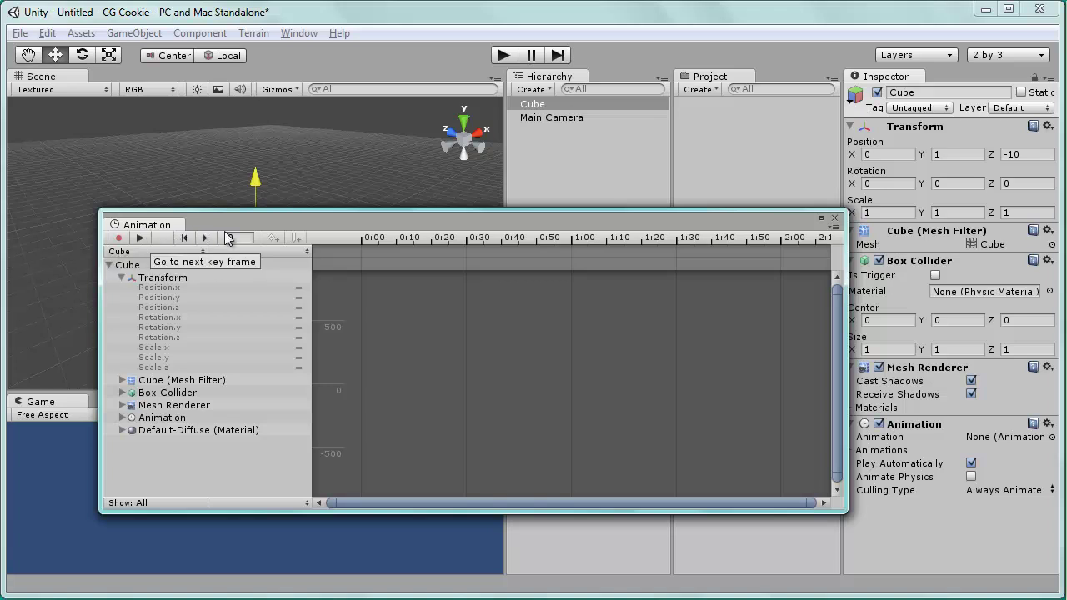
left_click_drag(274, 226, 258, 222)
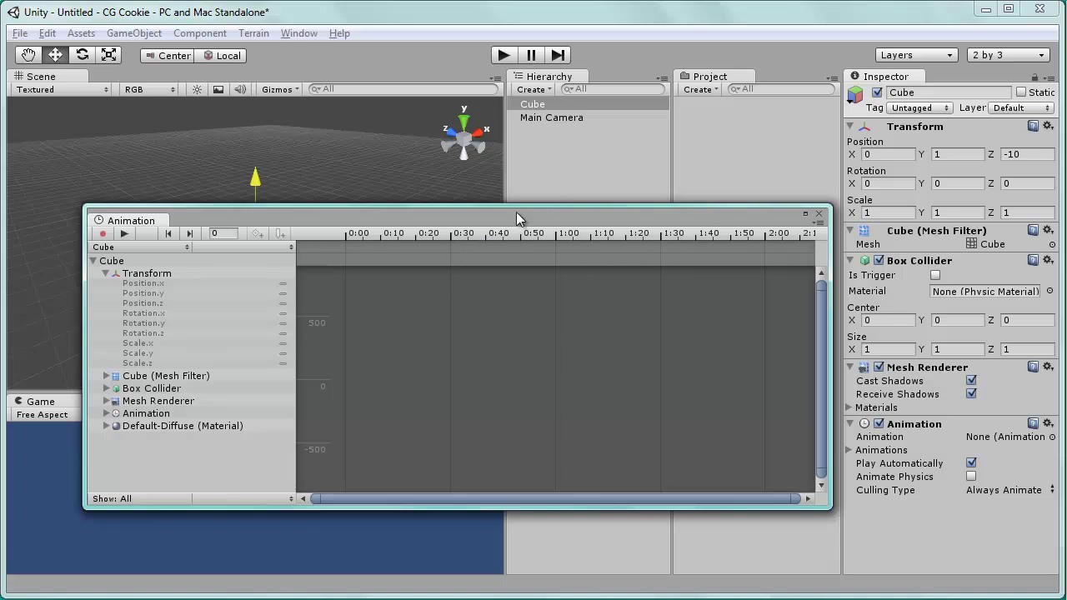
left_click_drag(458, 219, 419, 236)
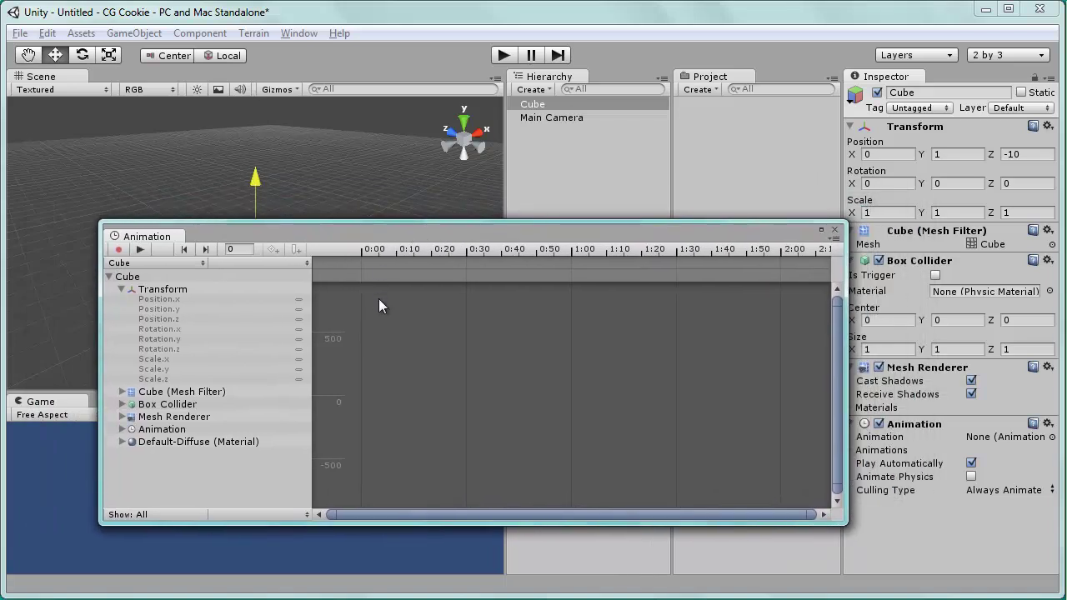
Turn on recording and save the new clip as MyAnimation.
left_click(119, 250)
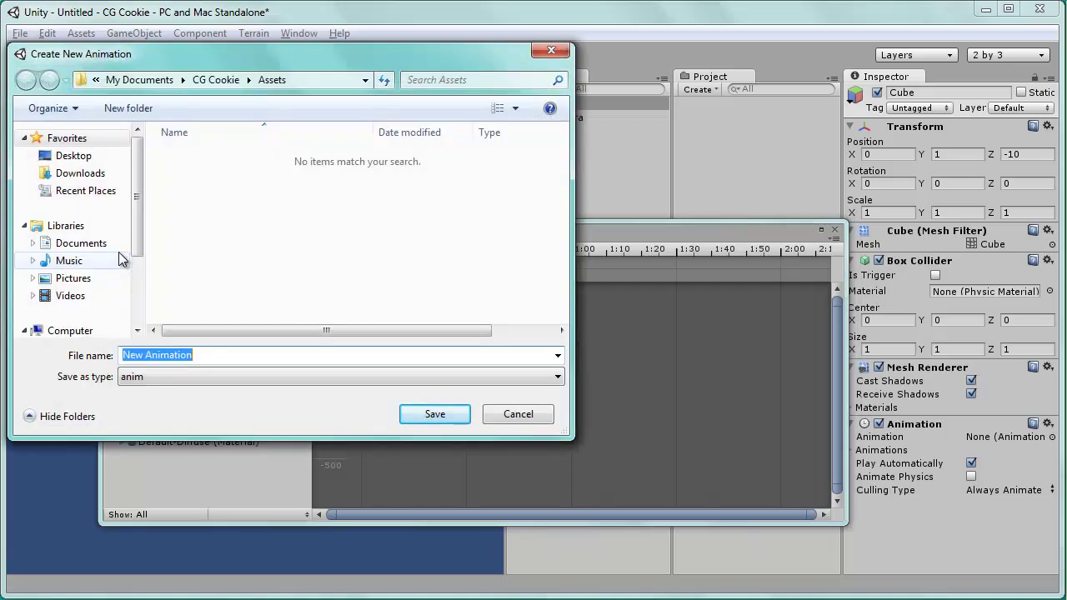
type("My")
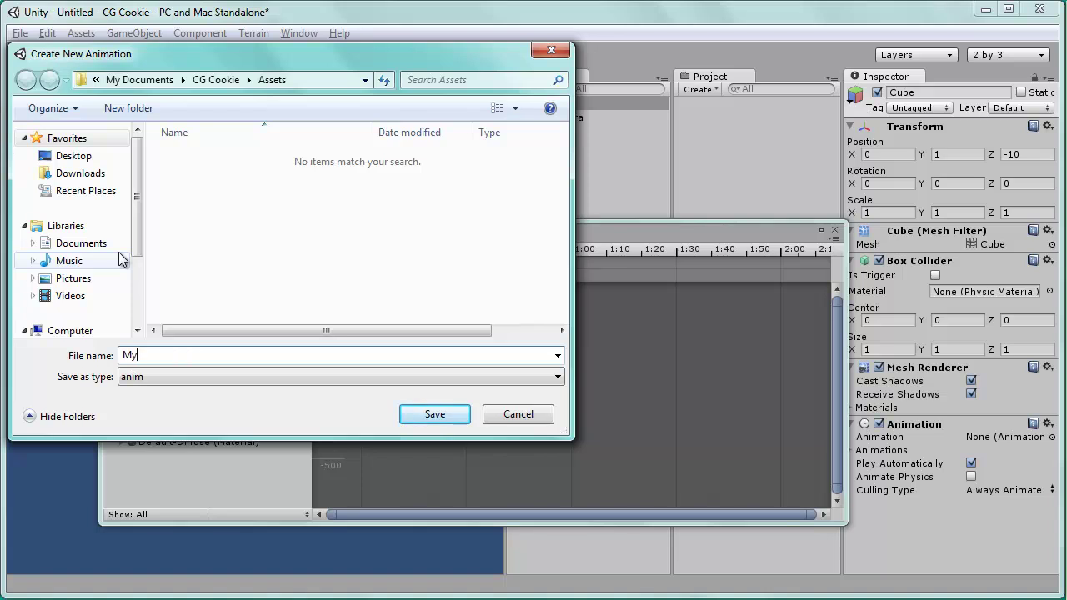
type("Animation")
key("Return")
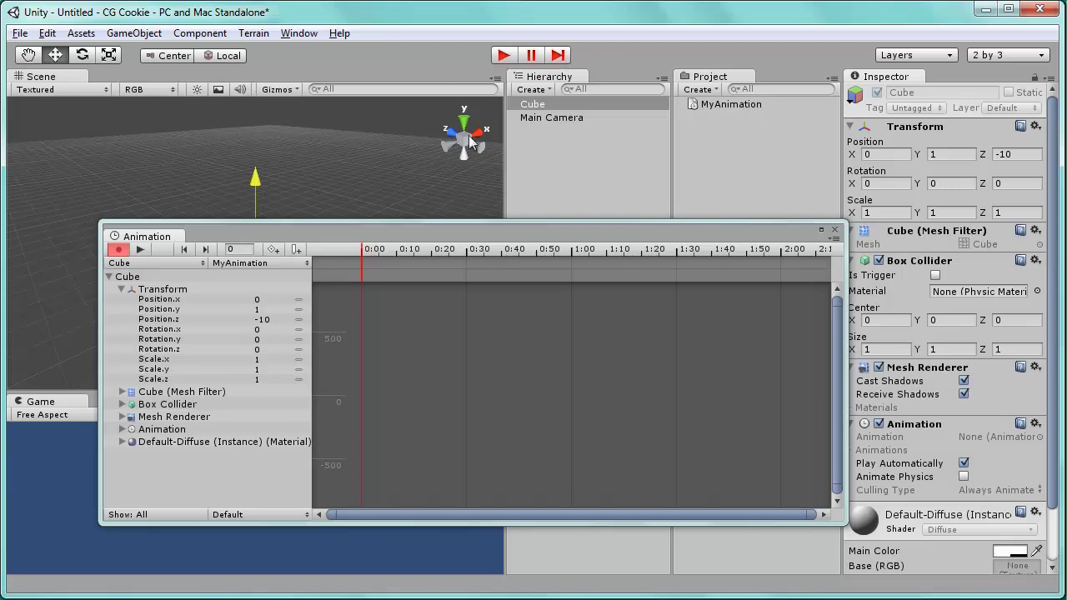
Drag the Animation window down and left so the cube shows in the Scene view.
left_click_drag(279, 231, 315, 263)
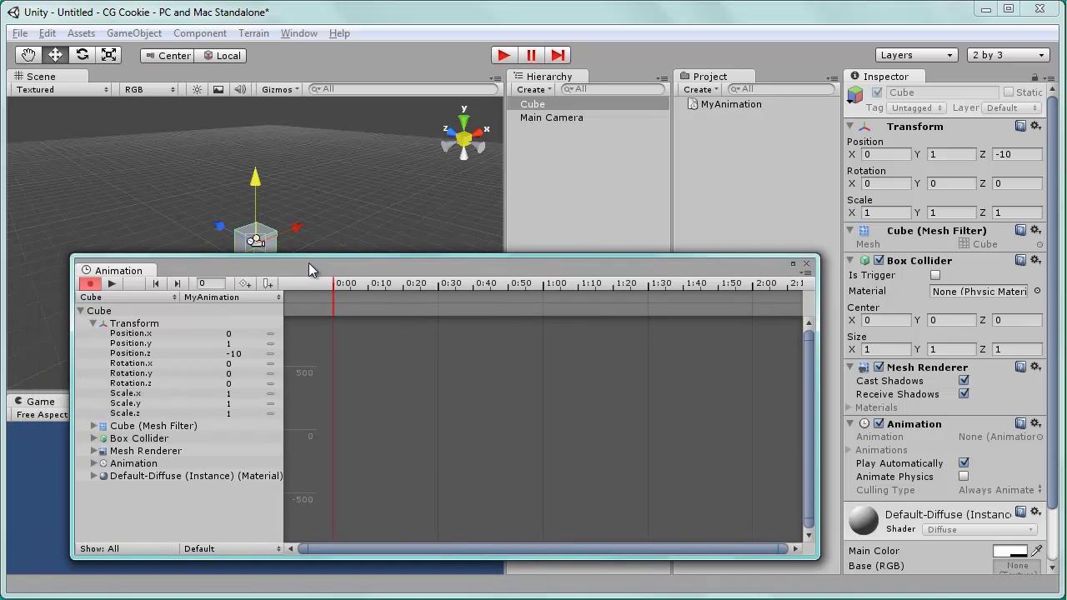
left_click_drag(308, 262, 287, 265)
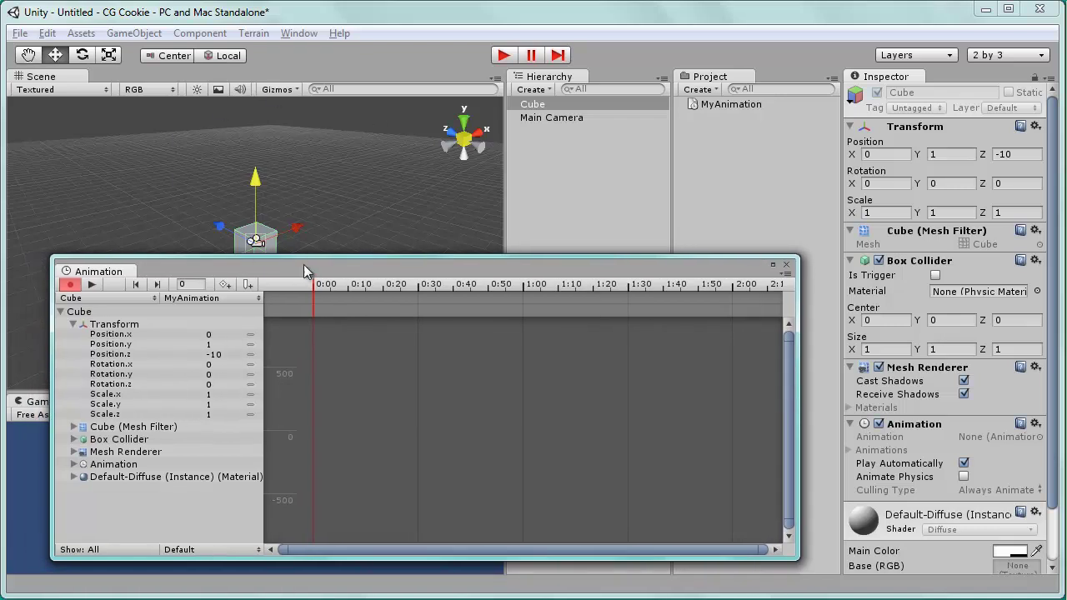
left_click_drag(322, 265, 383, 271)
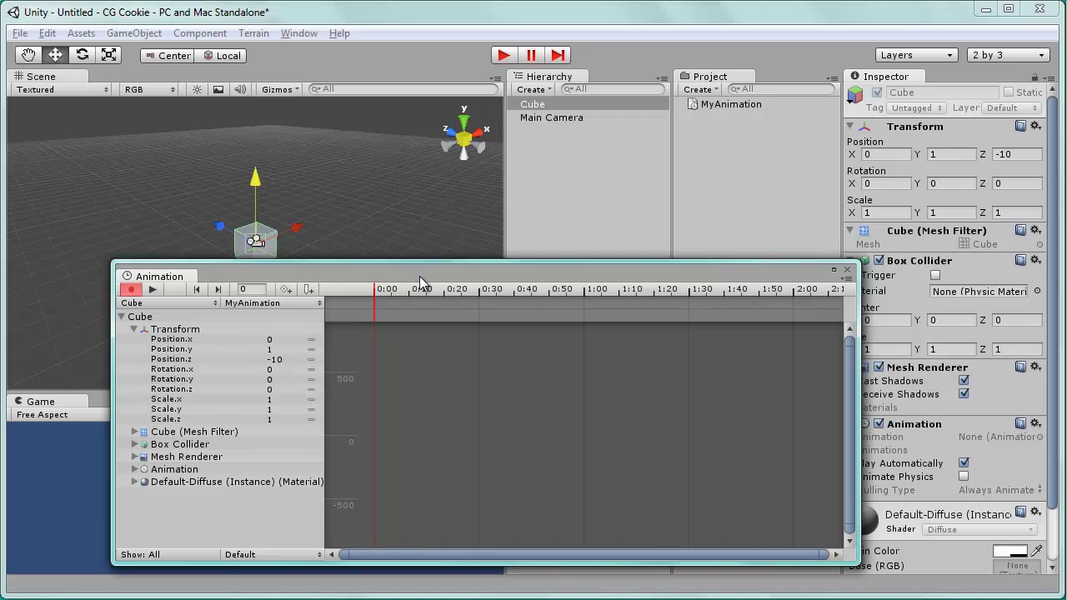
left_click_drag(419, 276, 395, 273)
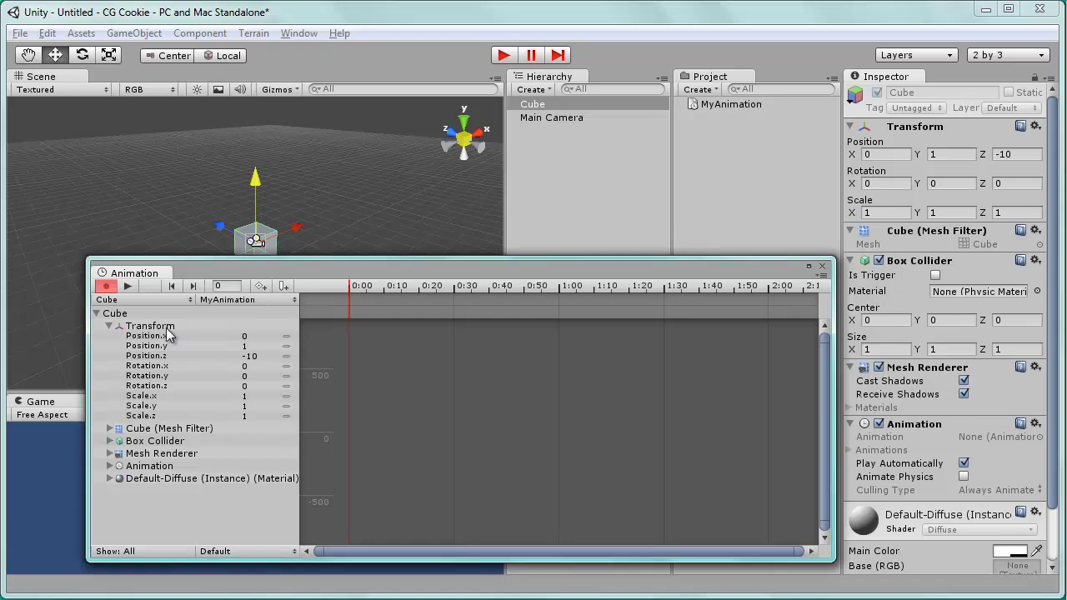
Key all nine Transform properties at 0:00, then scrub the preview forward a few frames.
left_click(151, 327)
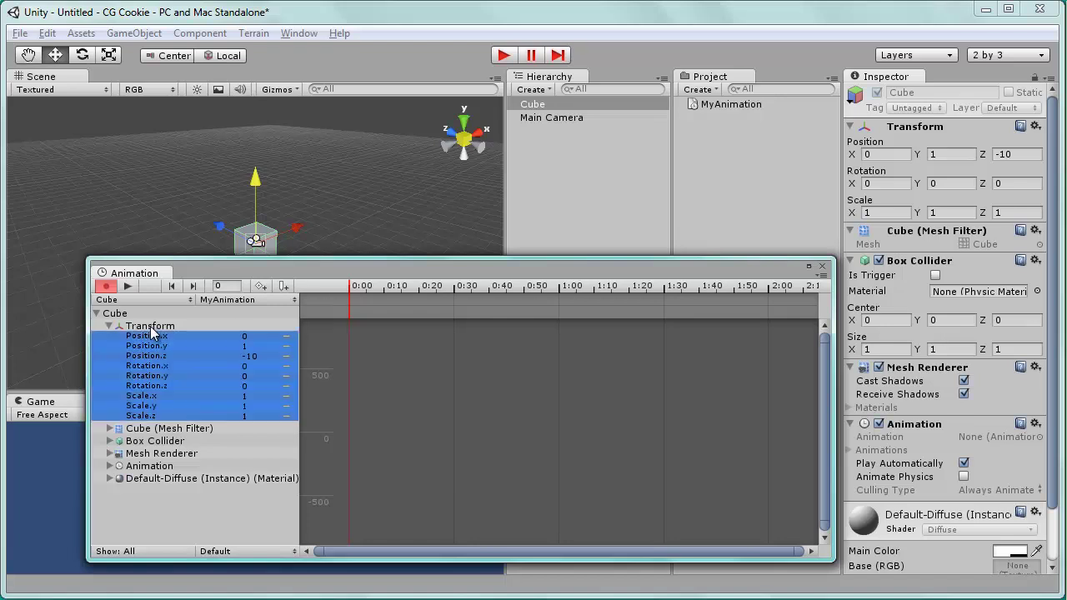
left_click(262, 288)
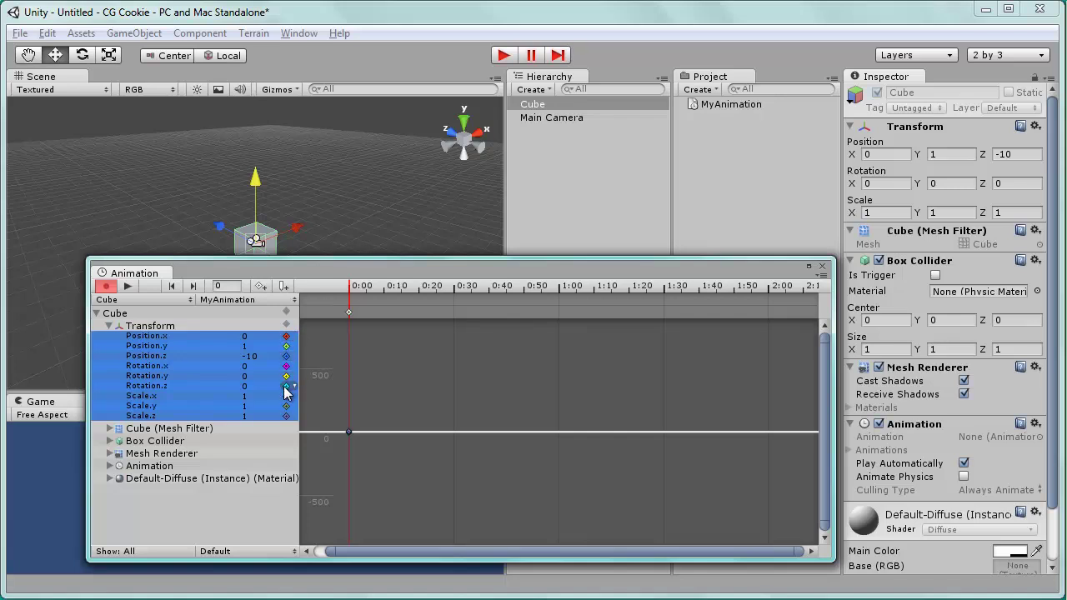
mouse_move(351, 290)
left_mouse_down()
mouse_move(391, 291)
mouse_move(360, 294)
left_mouse_up()
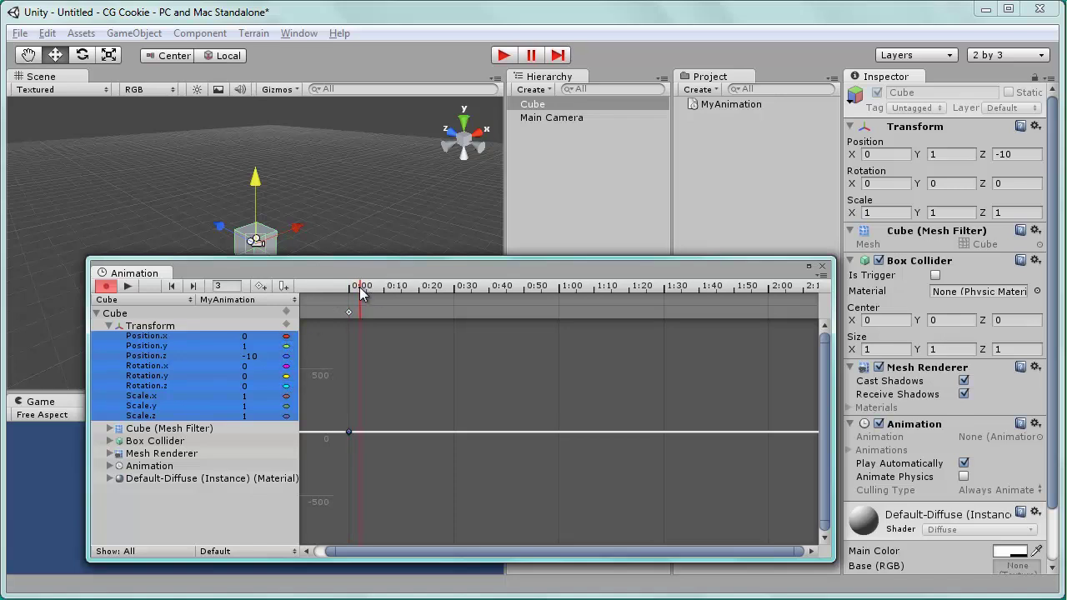
mouse_move(367, 294)
left_mouse_down()
mouse_move(409, 294)
mouse_move(348, 293)
left_mouse_up()
At a later frame, key the cube moved right, along Z and up to Y 2.165.
left_click_drag(351, 285, 564, 294)
left_click_drag(296, 231, 411, 179)
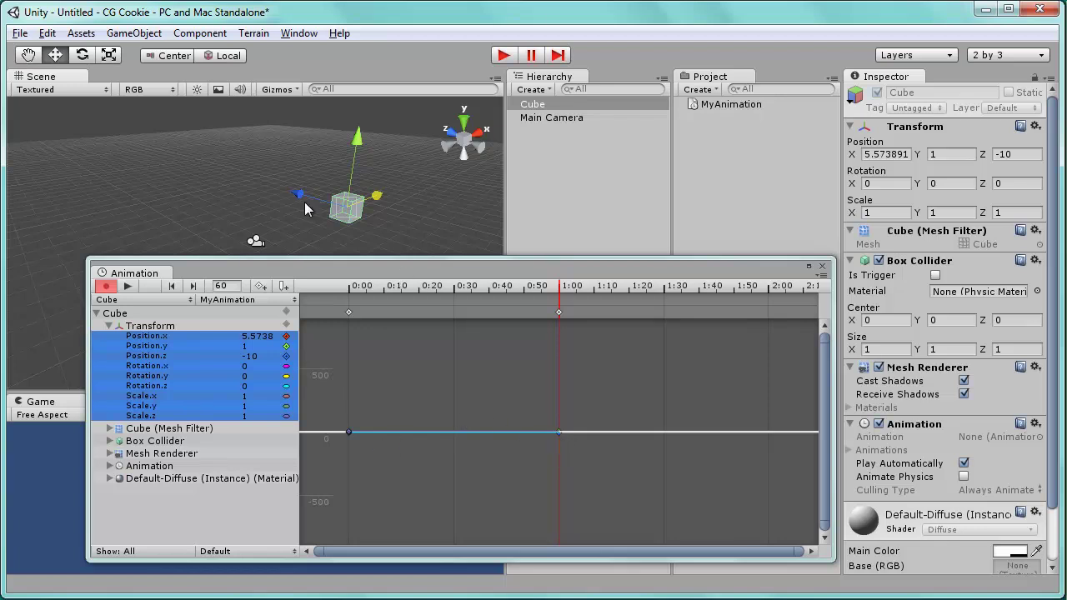
left_click_drag(302, 198, 278, 190)
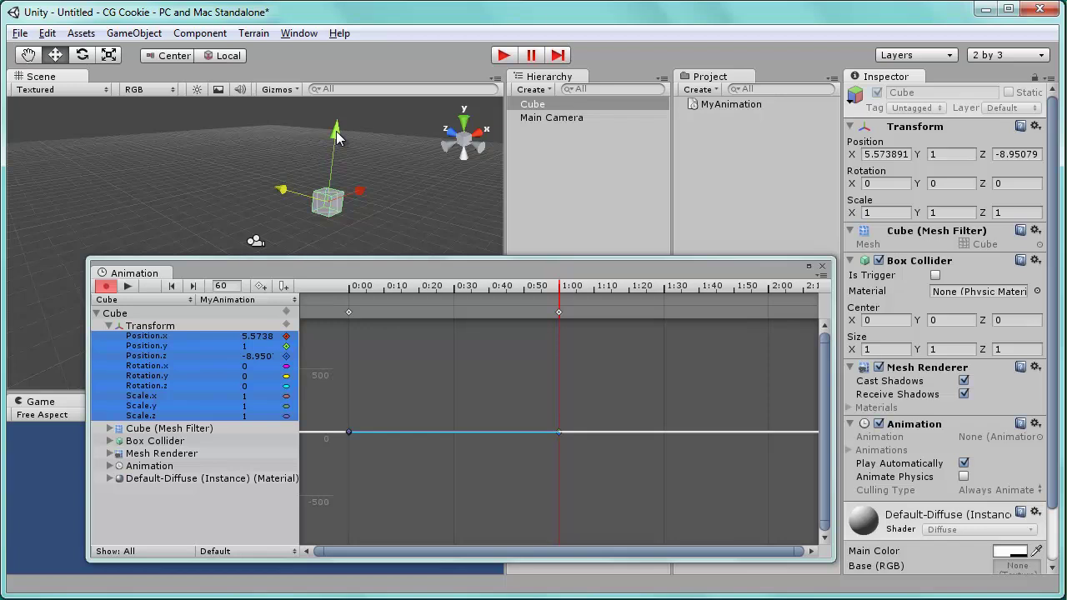
left_click_drag(337, 137, 346, 115)
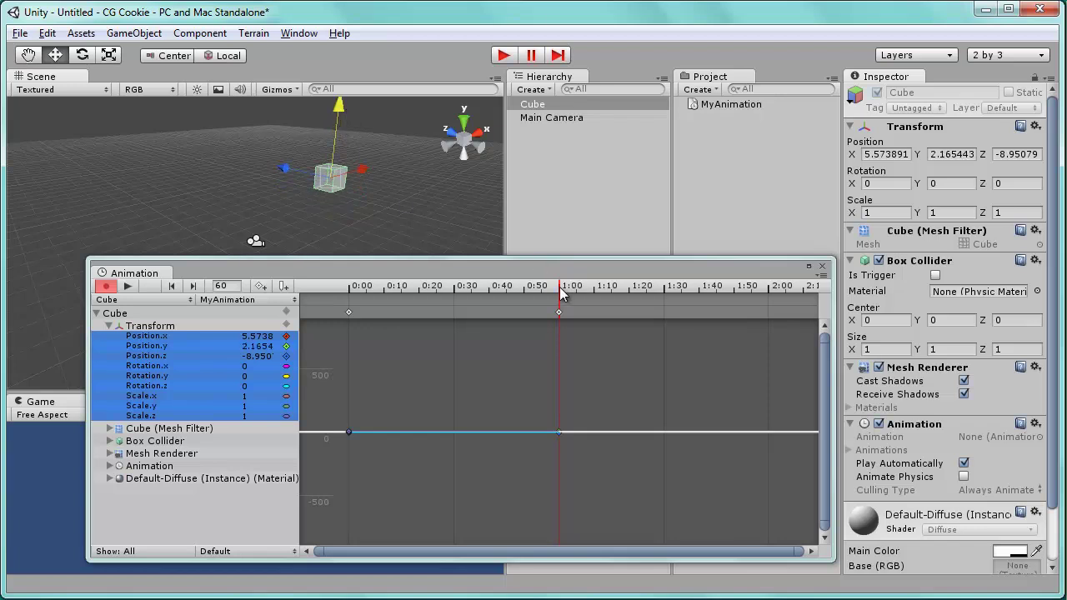
Key the cube moved along Z at 1:30, then rewind the preview to frame 0.
left_click_drag(558, 291, 666, 296)
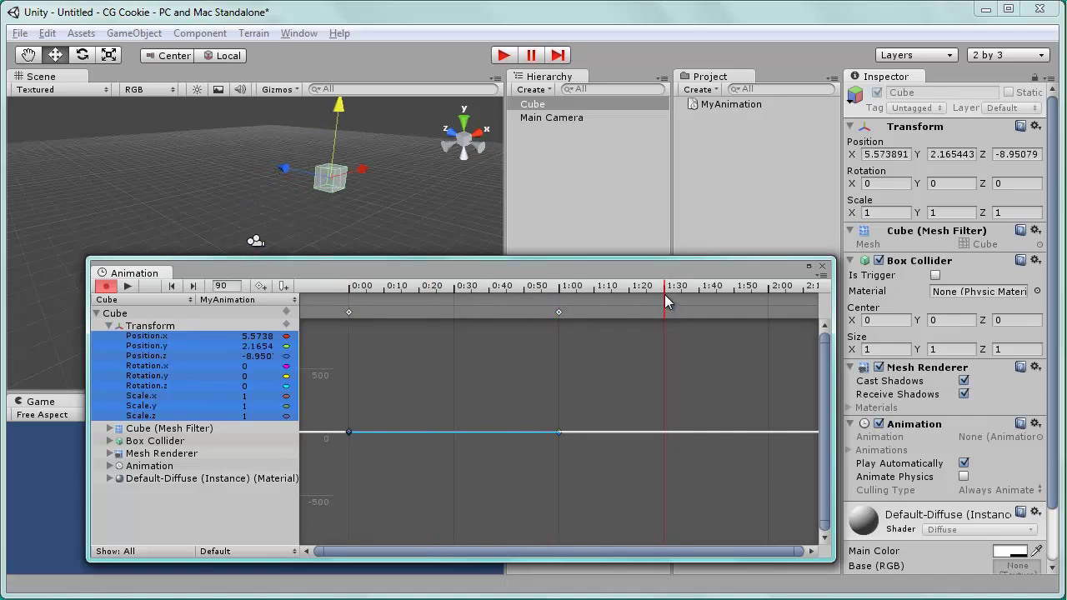
mouse_move(280, 169)
left_mouse_down()
mouse_move(236, 163)
mouse_move(263, 135)
mouse_move(277, 137)
mouse_move(271, 159)
left_mouse_up()
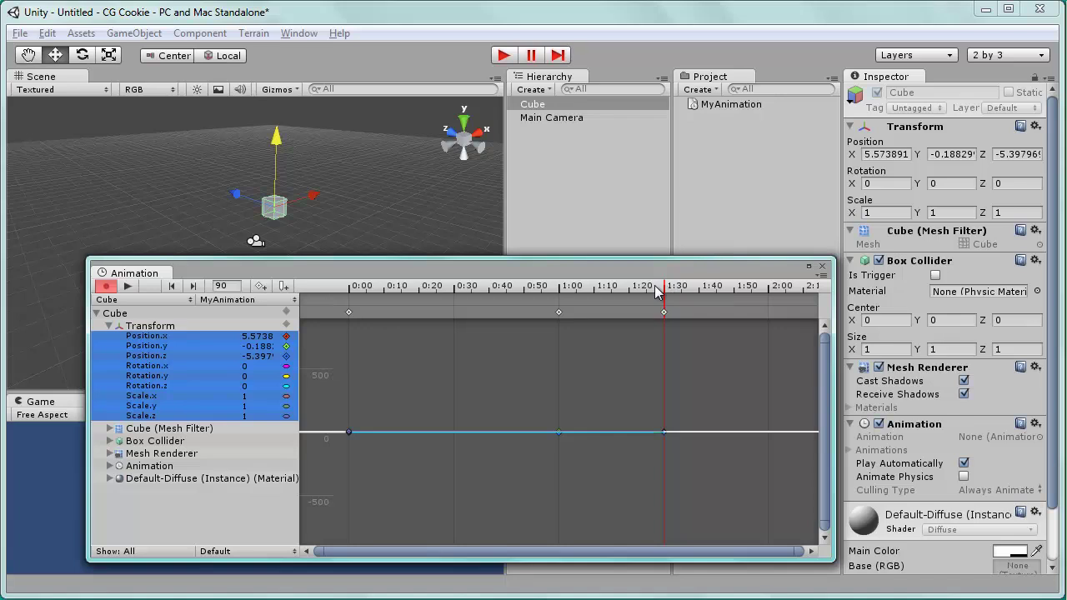
left_click_drag(664, 291, 338, 329)
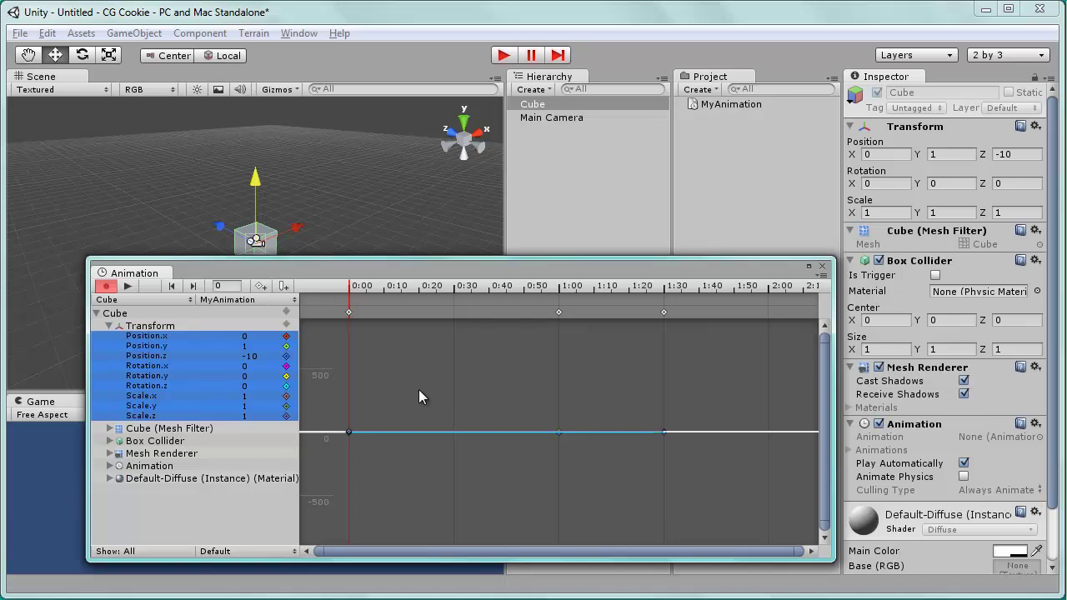
Fit the red, green and blue position curves in the curve view and shift the window right.
key("f")
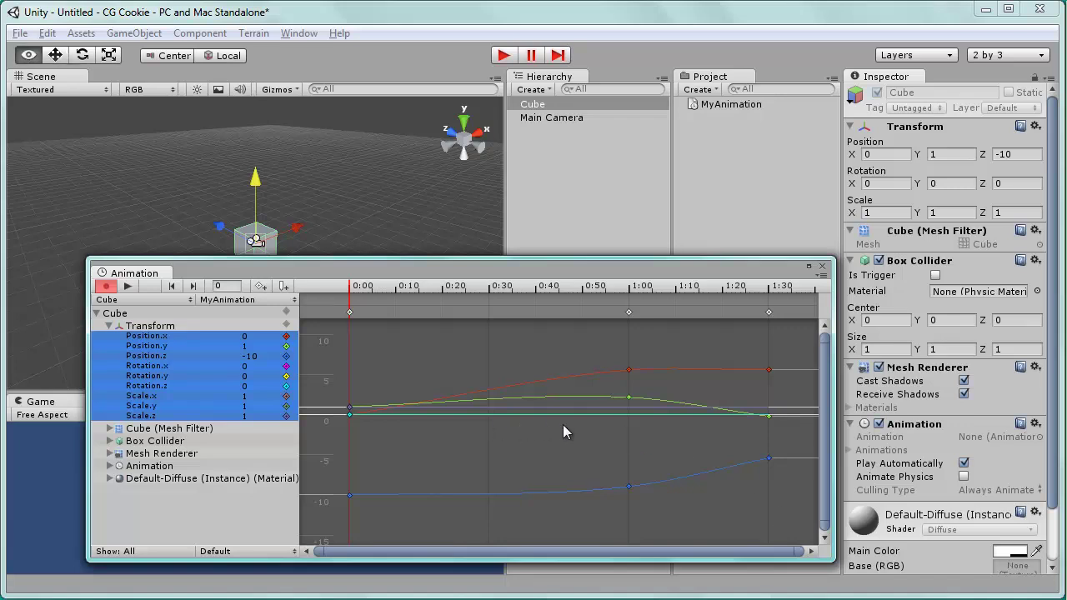
left_click_drag(563, 424, 688, 425, "alt")
scroll(689, 427, "up", 3)
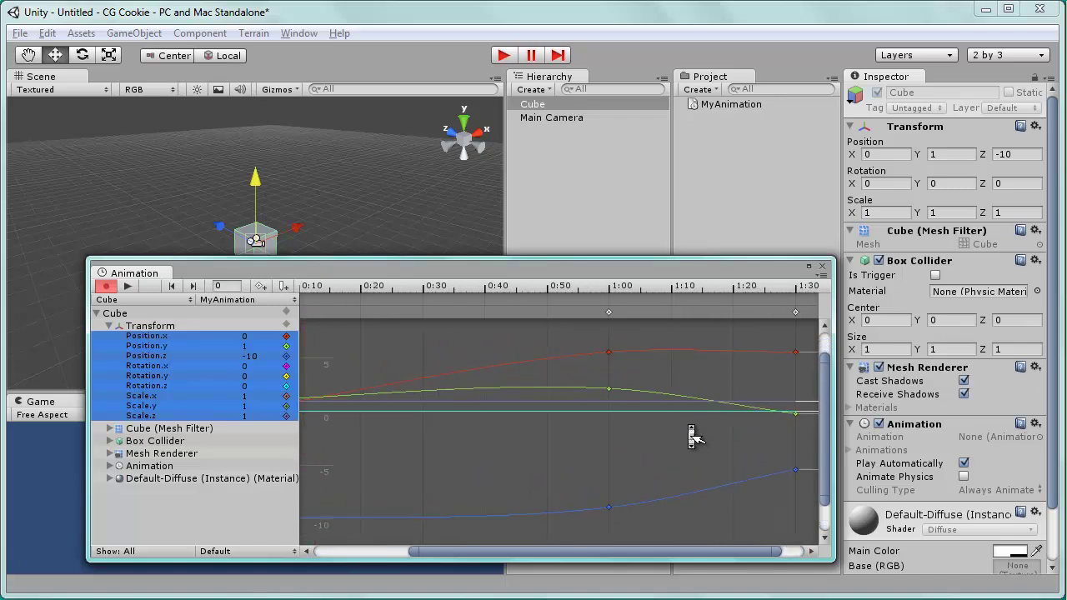
scroll(691, 435, "down", 3)
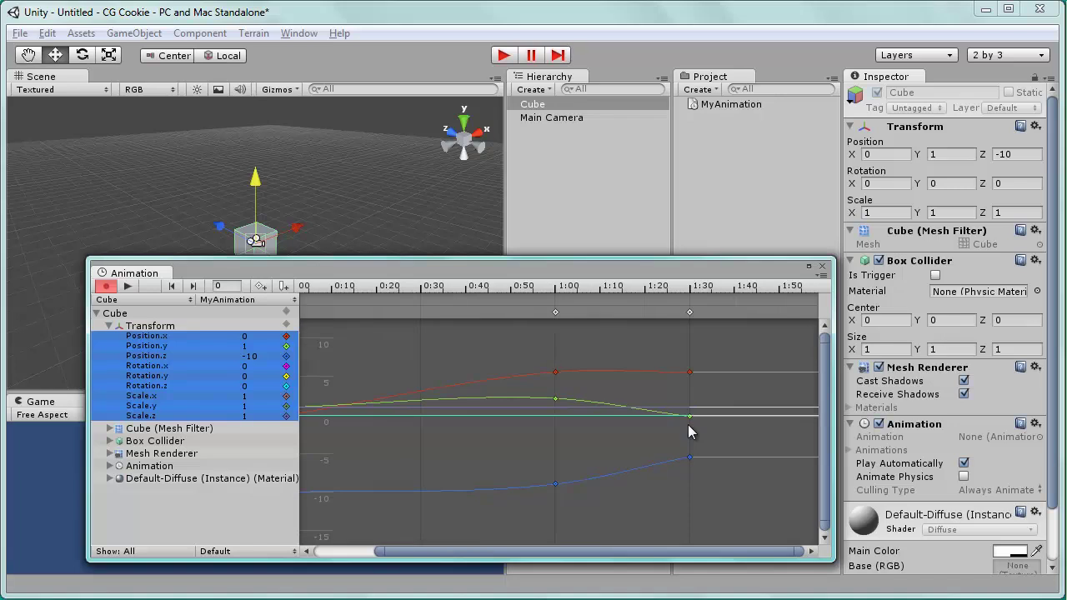
key("f")
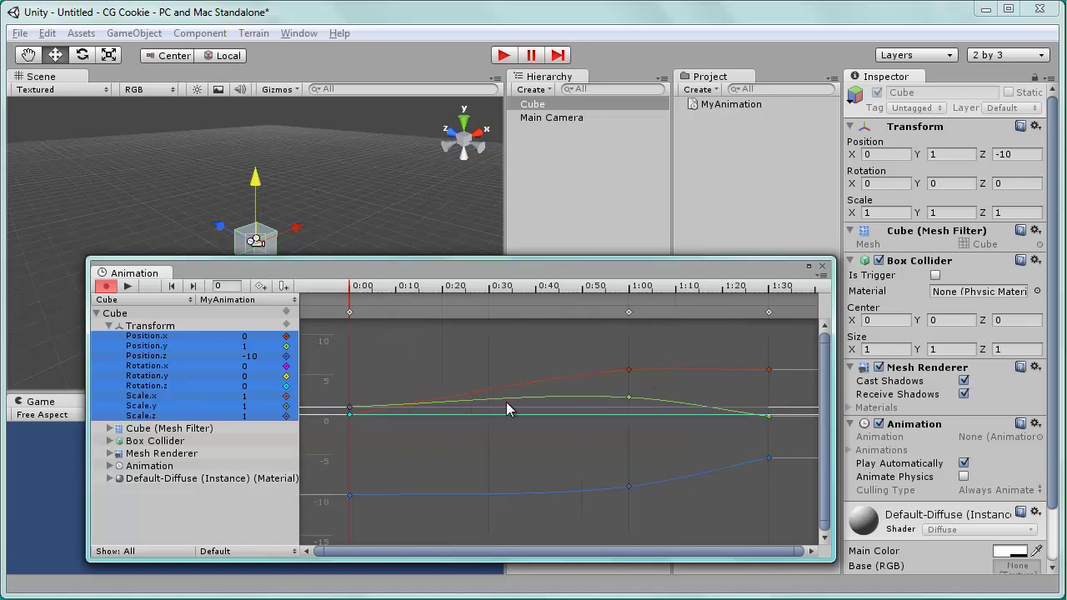
left_click_drag(304, 269, 377, 259)
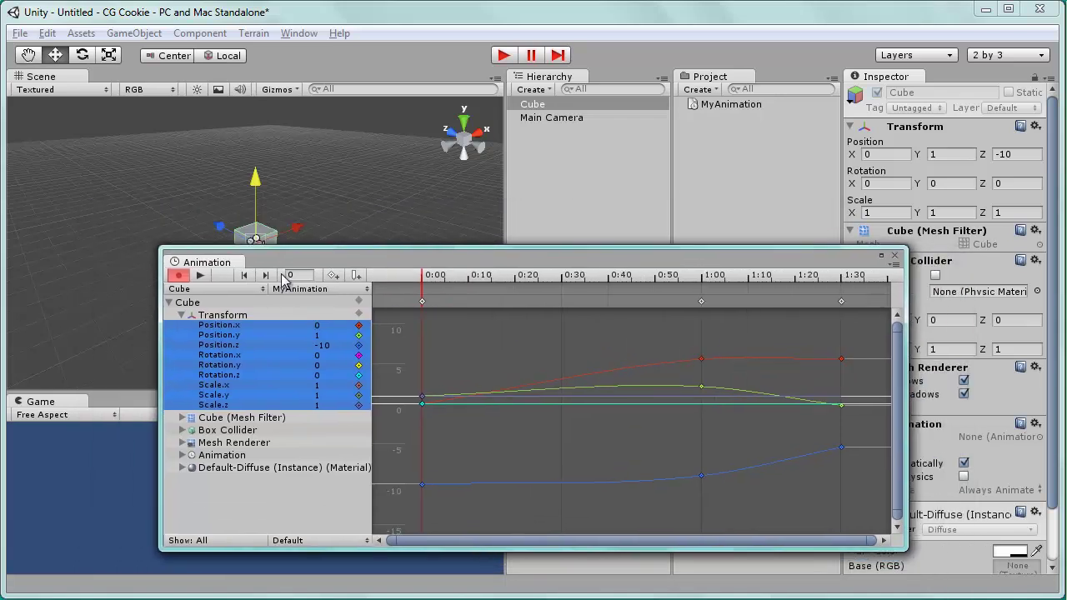
Stop recording, close the Animation window, deselect the cube, and run then stop play mode.
left_click(179, 275)
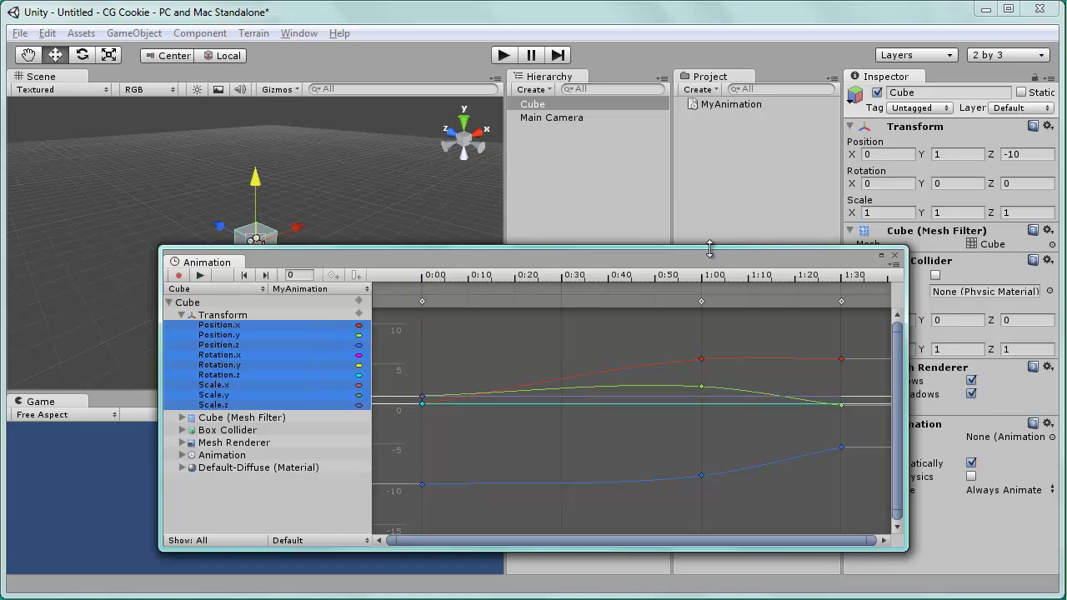
left_click(894, 255)
left_click(403, 241)
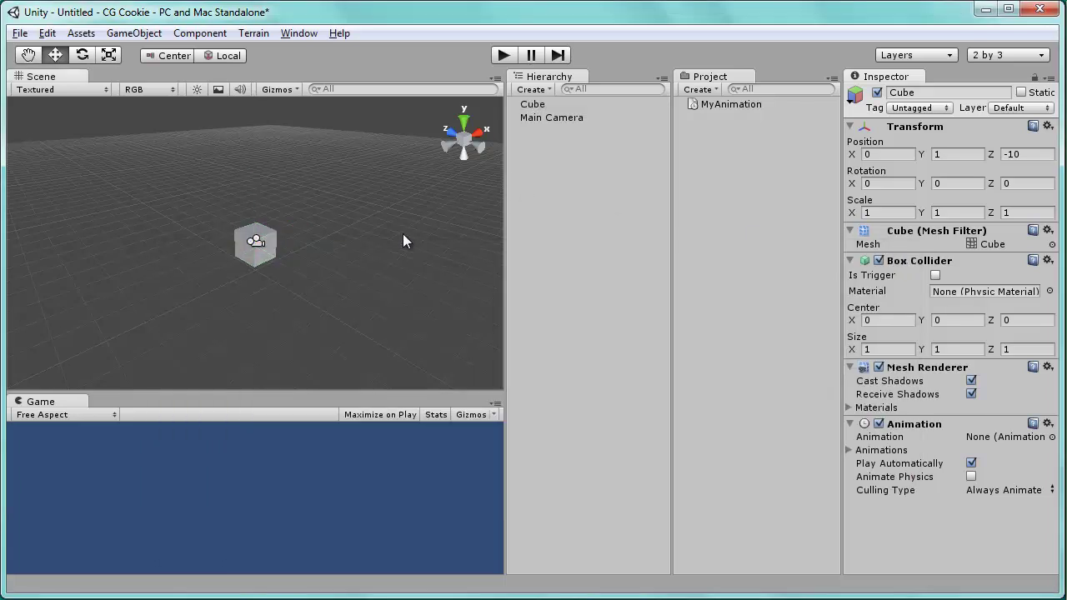
left_click(505, 56)
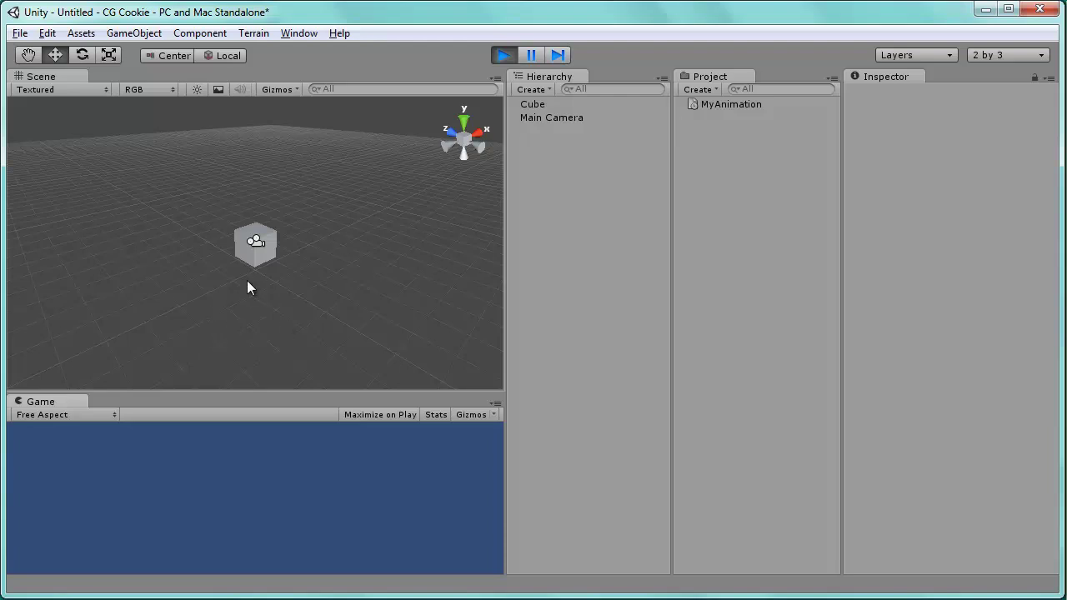
left_click(510, 55)
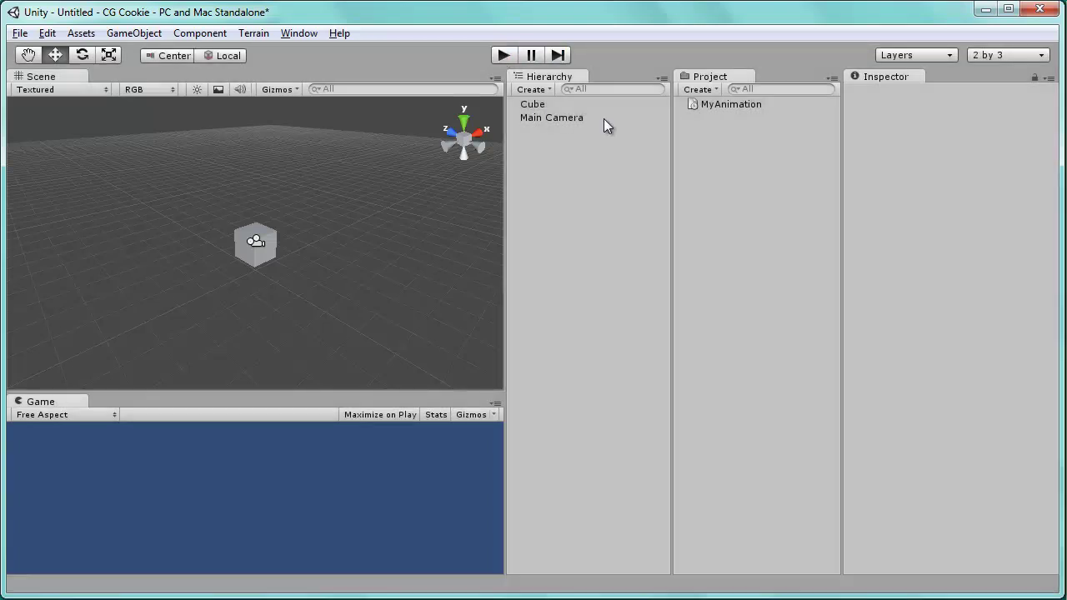
Drag MyAnimation from the Project panel into the Cube's Animation field in the Inspector.
left_click(547, 105)
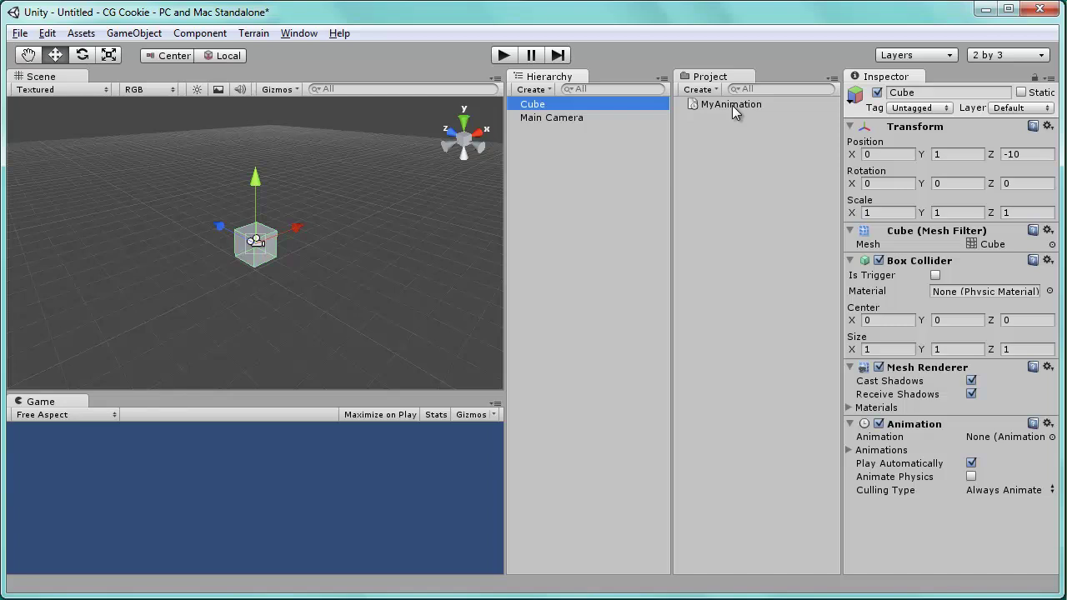
left_click_drag(735, 104, 1027, 443)
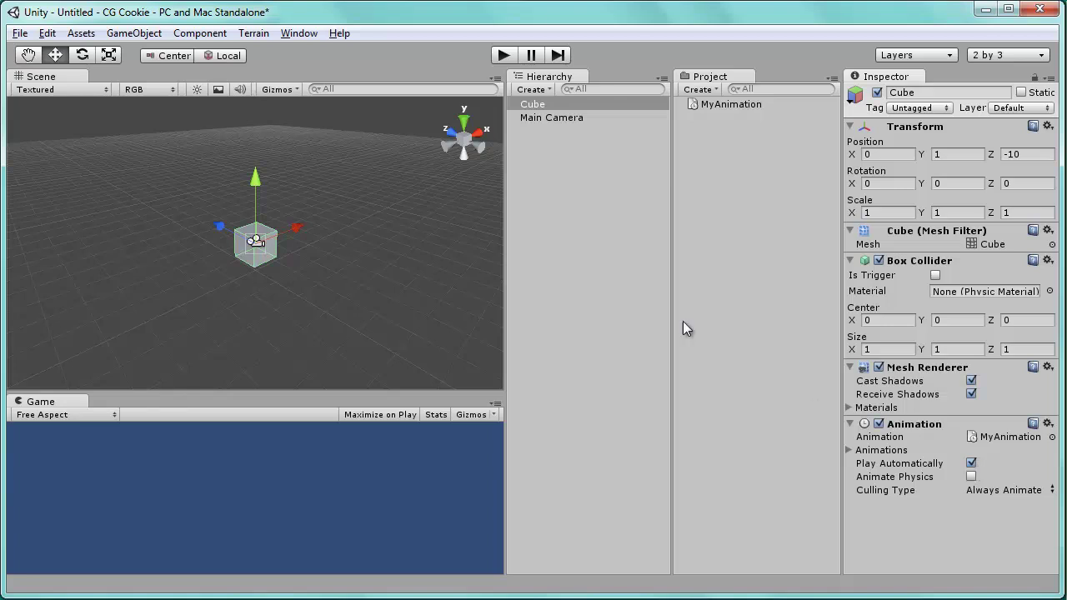
Run play mode to watch the cube animate, then stop it so the cube returns to 0, 1, -10.
left_click(503, 56)
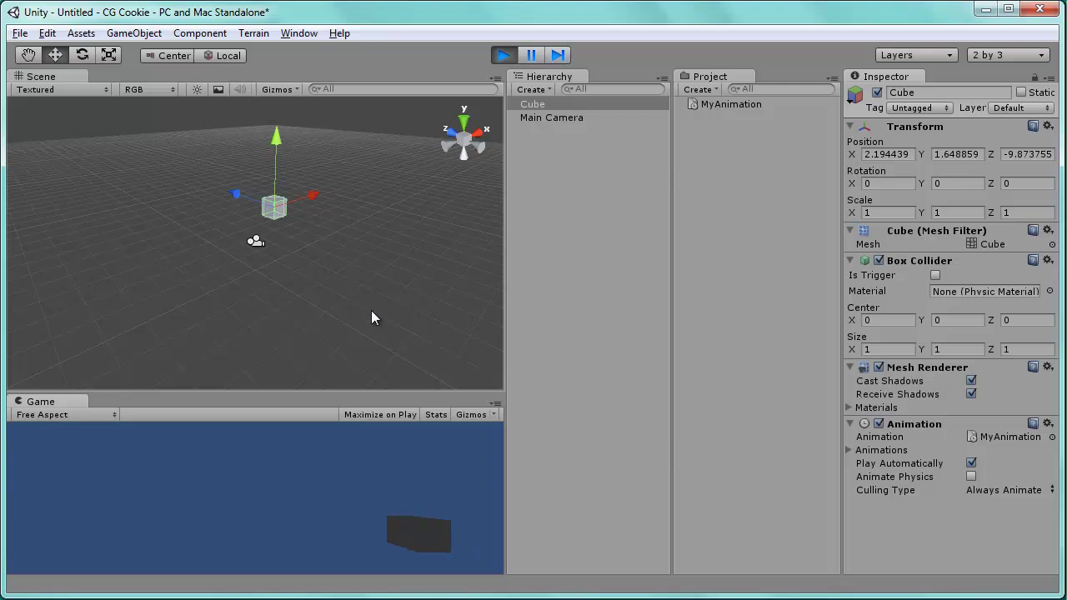
left_click(505, 55)
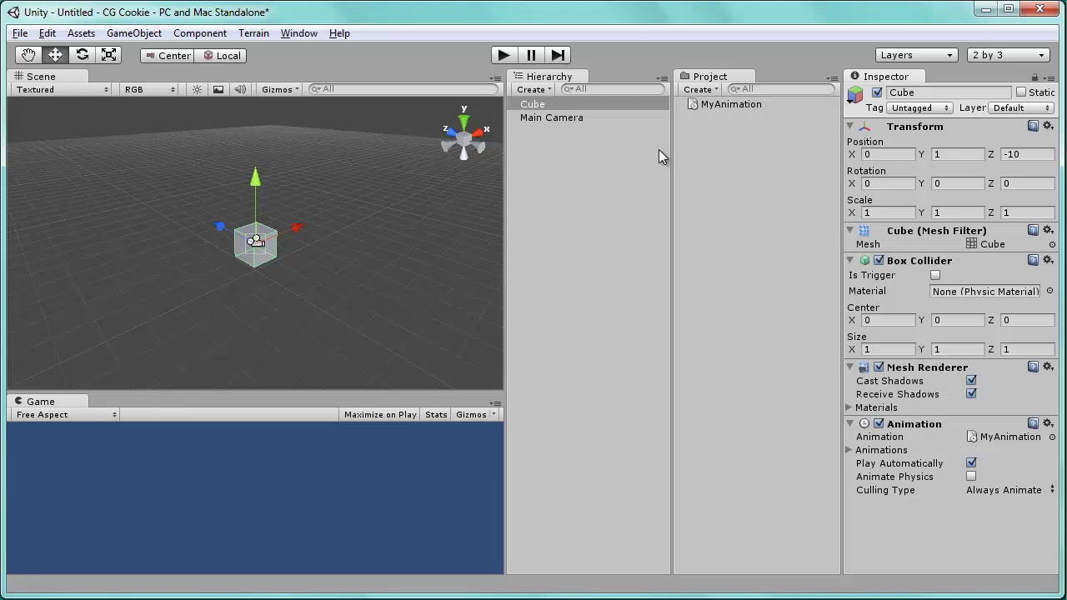
Select the MyAnimation clip and expand its Wrap Mode list, dismissing the low-battery notice.
left_click(730, 105)
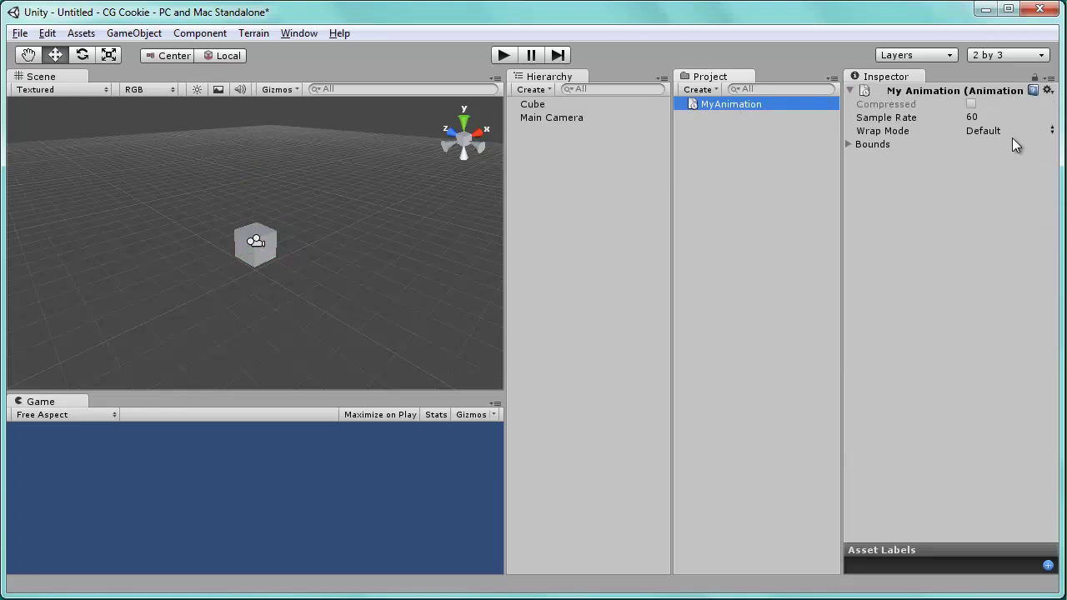
left_click(1052, 134)
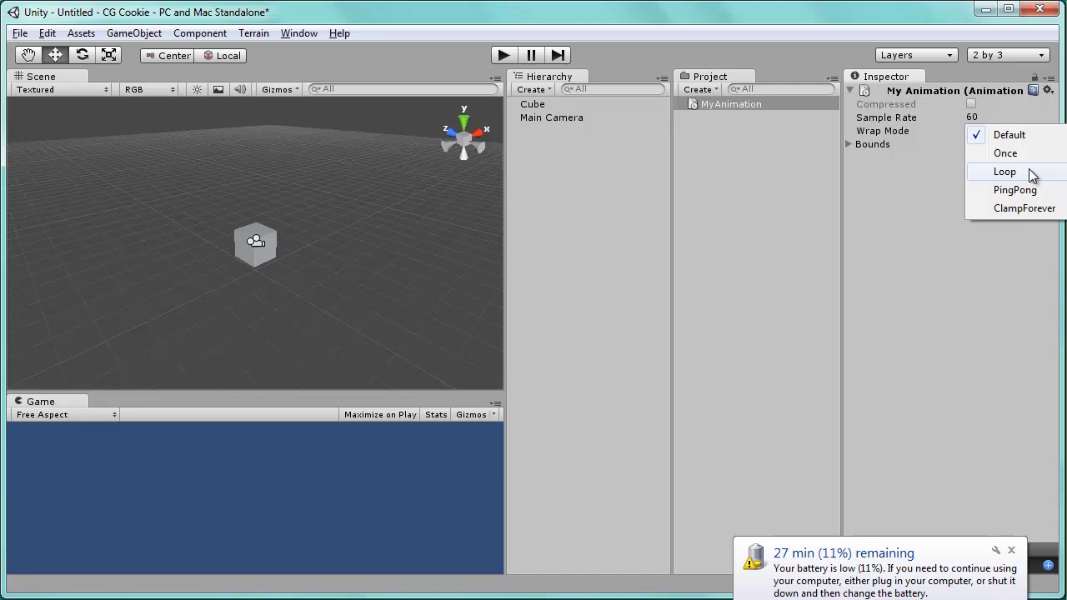
left_click(1012, 552)
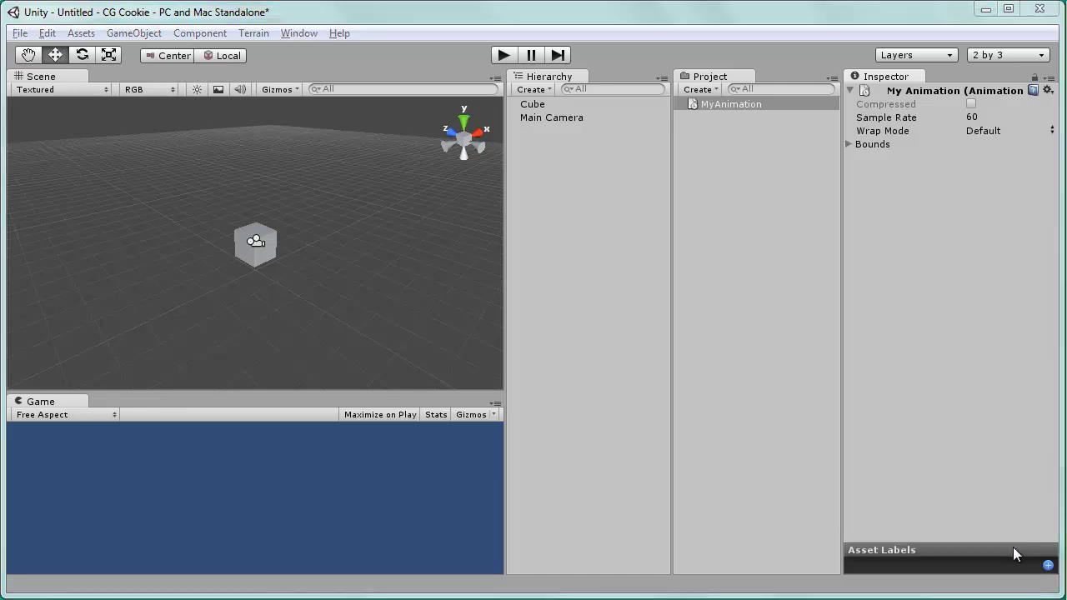
left_click(1052, 131)
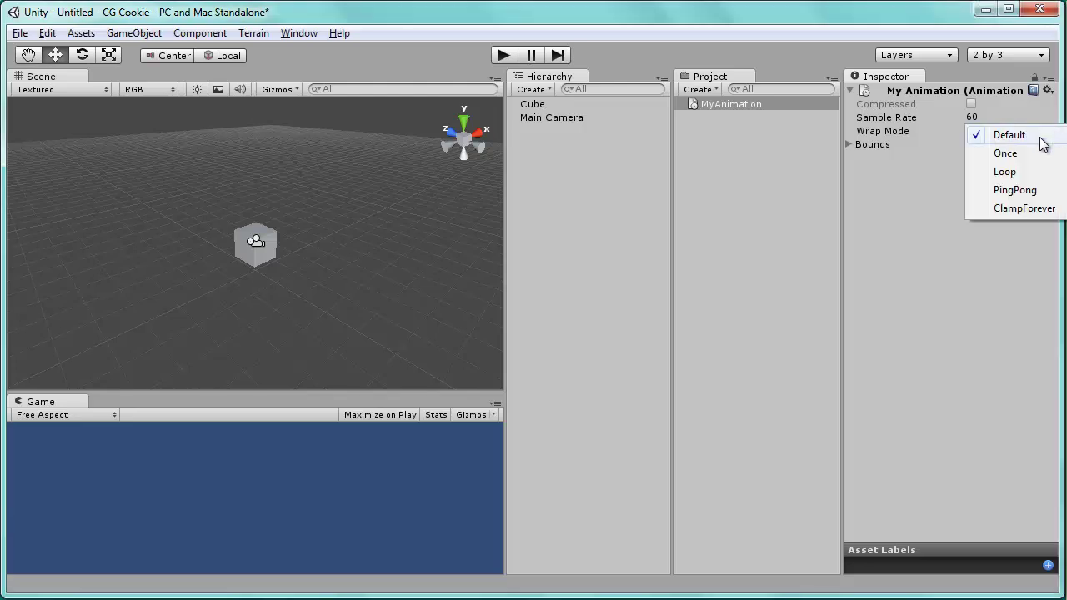
Choose PingPong as the wrap mode, then play-test and stop to watch the cube move back and forth.
left_click(1013, 190)
left_click(506, 53)
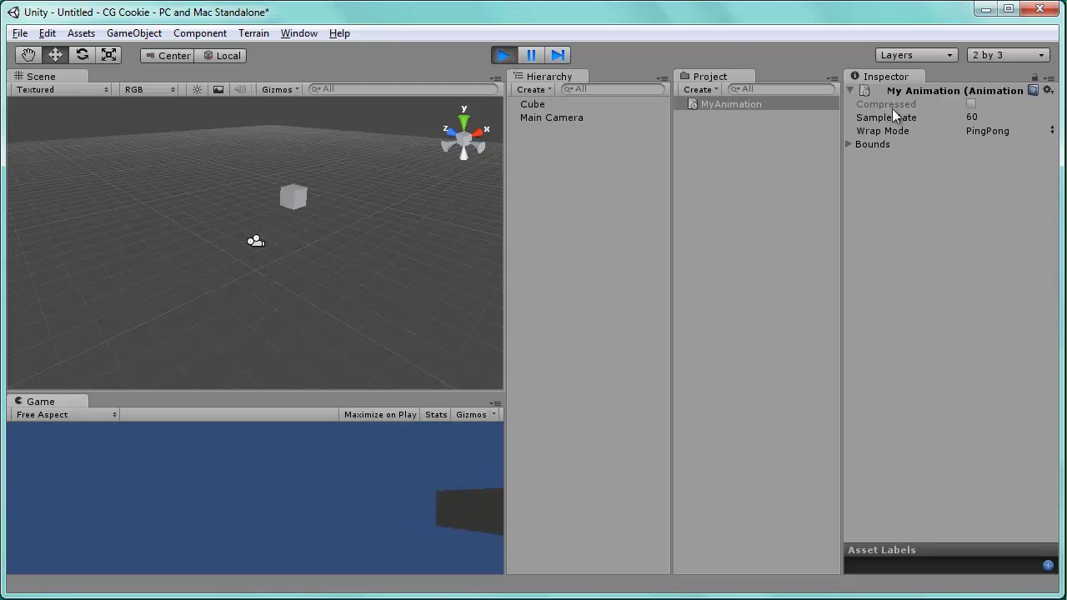
left_click(505, 55)
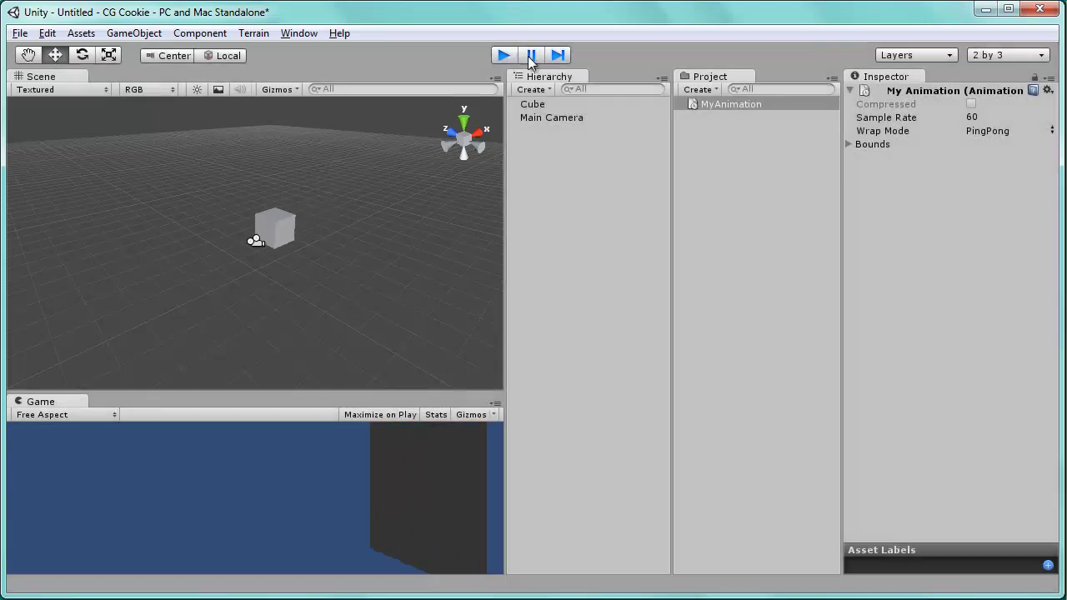
Switch MyAnimation to Loop wrap mode and play-test the cube repeating its path.
left_click(1054, 135)
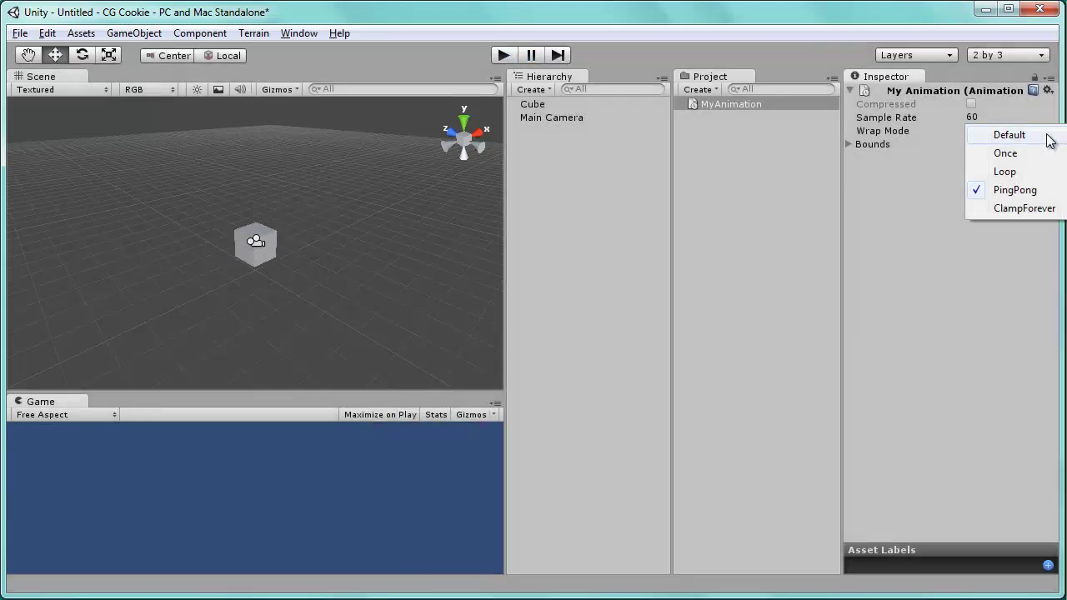
left_click(1014, 172)
left_click(503, 55)
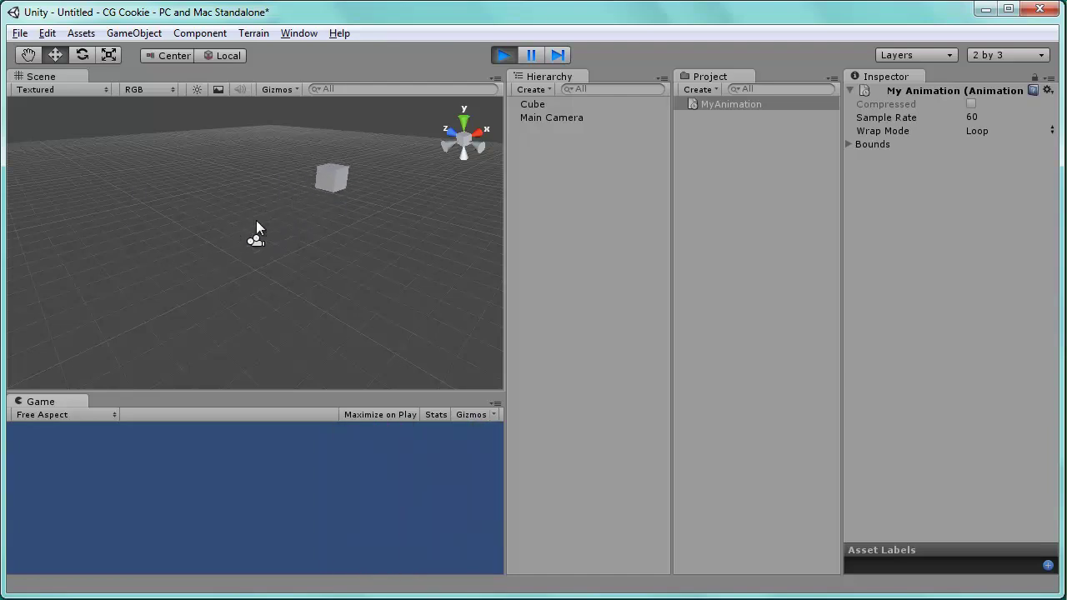
left_click(512, 56)
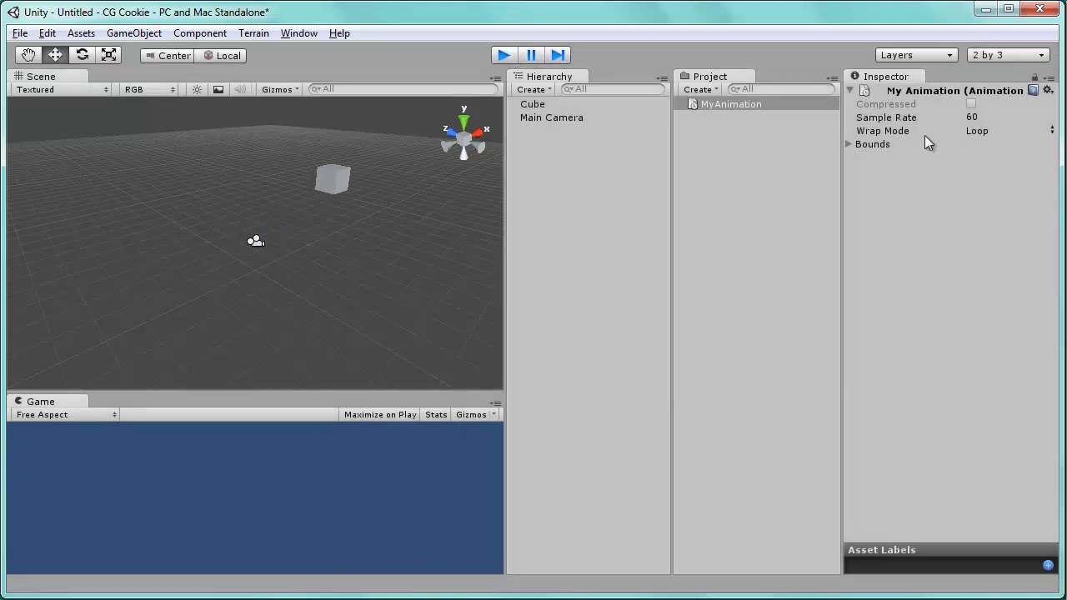
Switch MyAnimation to Once wrap mode and play-test the cube's single pass.
left_click(1053, 133)
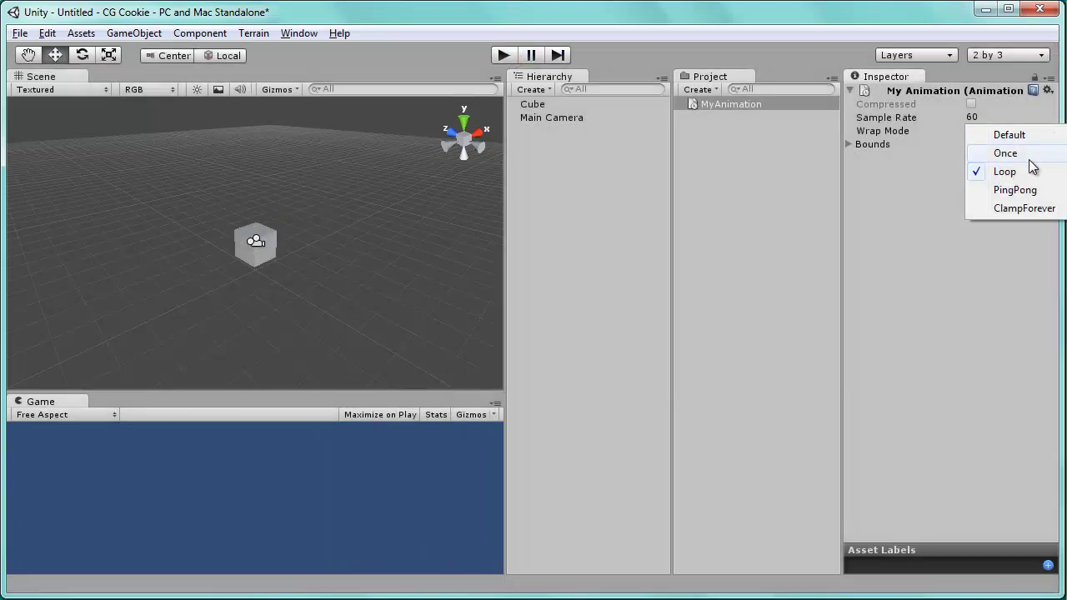
left_click(1026, 154)
left_click(503, 55)
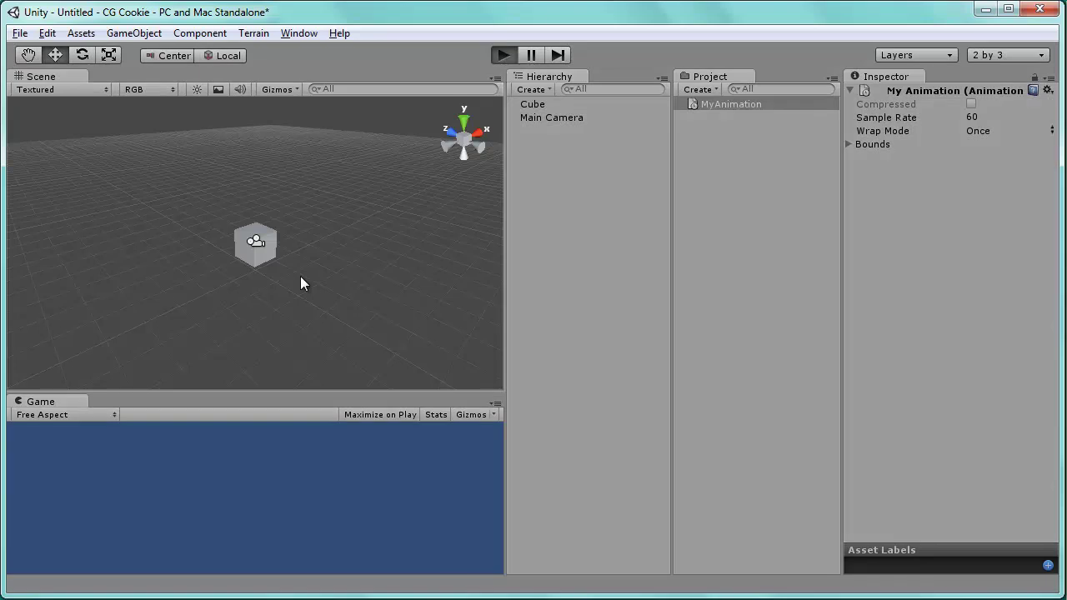
key("ctrl+p")
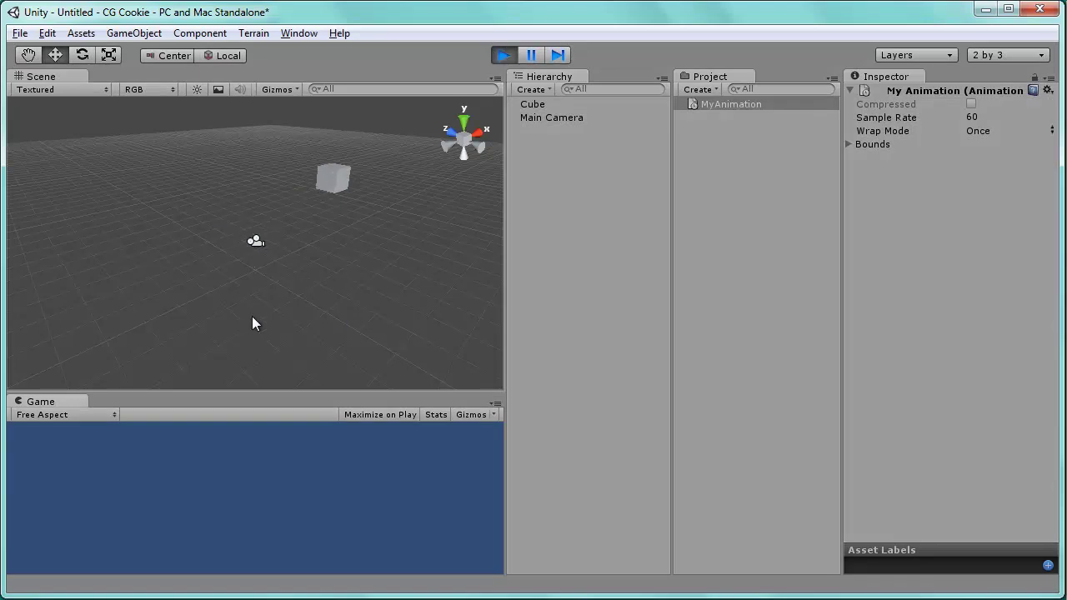
left_click(505, 55)
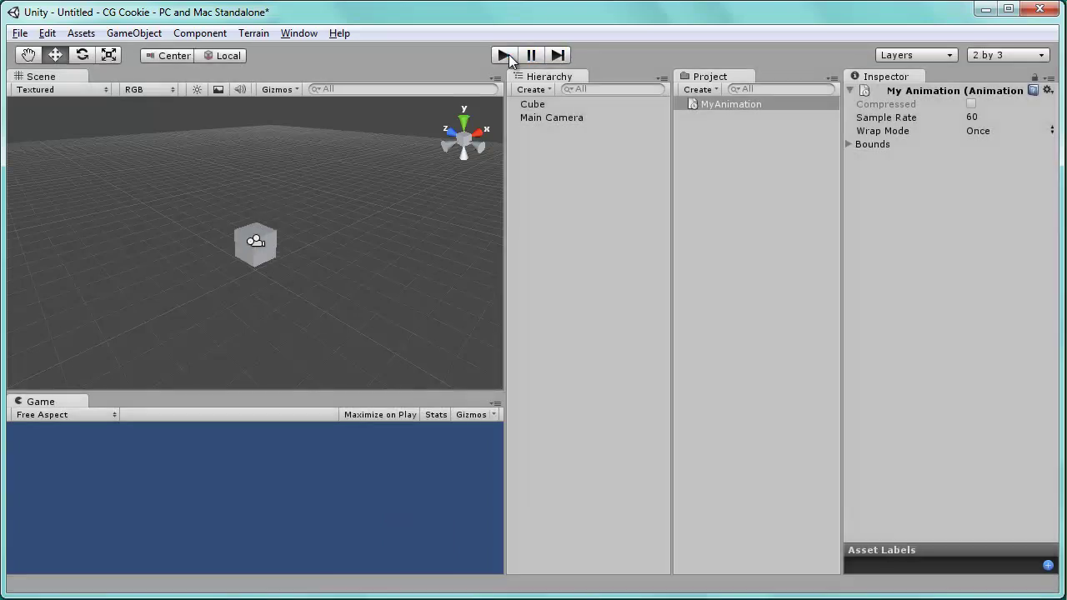